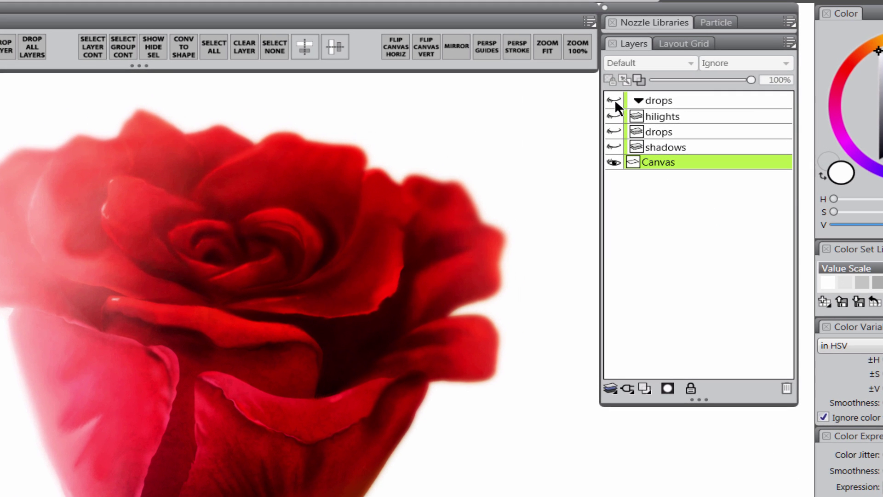
Show the drops group and inspect what its hilights, drops and shadows layers each contribute to the water drops
left_click(624, 104)
left_click(616, 102)
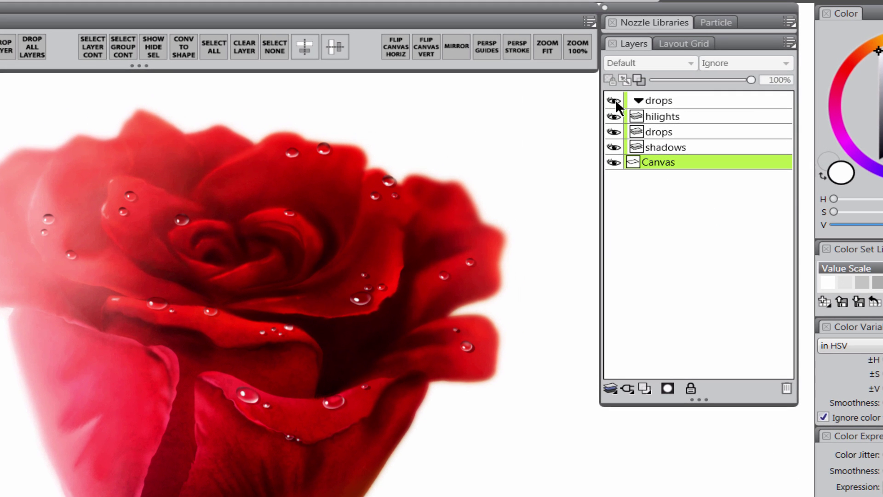
left_click(614, 118)
left_click(615, 117)
left_click(615, 132)
left_click(615, 133)
left_click(615, 148)
left_click(615, 148)
Delete the existing drops layer group and create a new layer named drops above the Canvas
left_click_drag(664, 100, 777, 386)
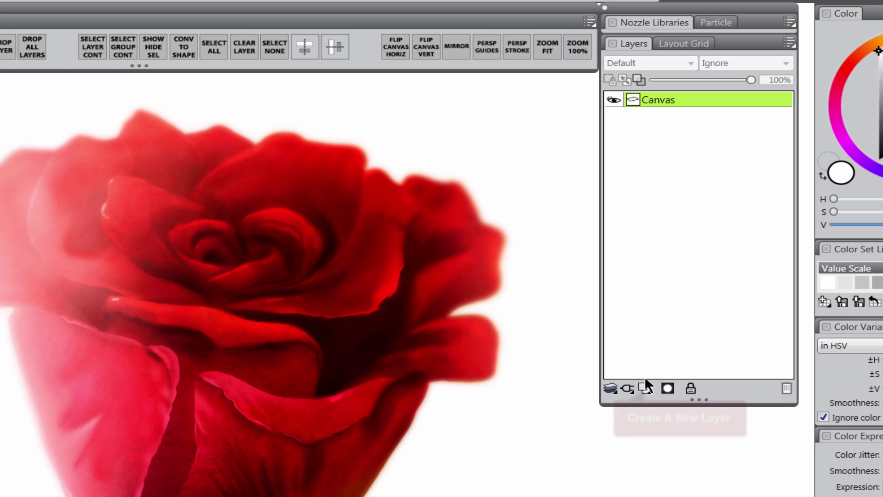
left_click(645, 388)
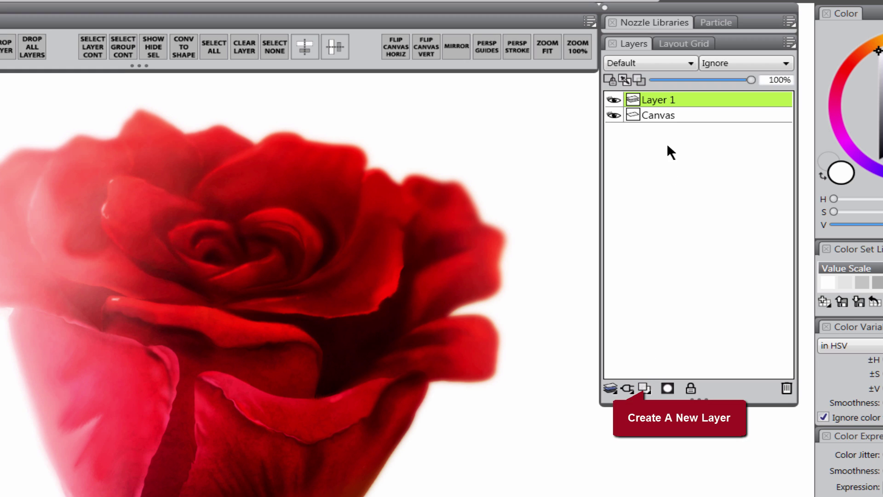
double_click(662, 98)
type("drops")
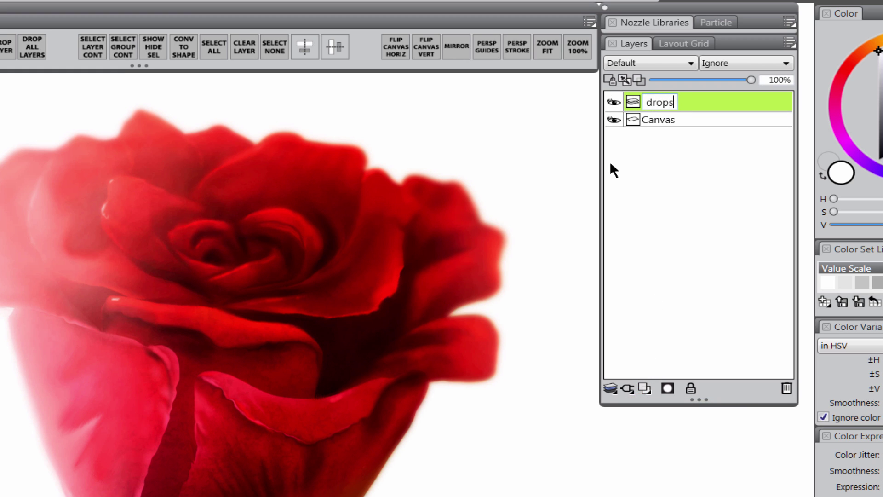
key("Return")
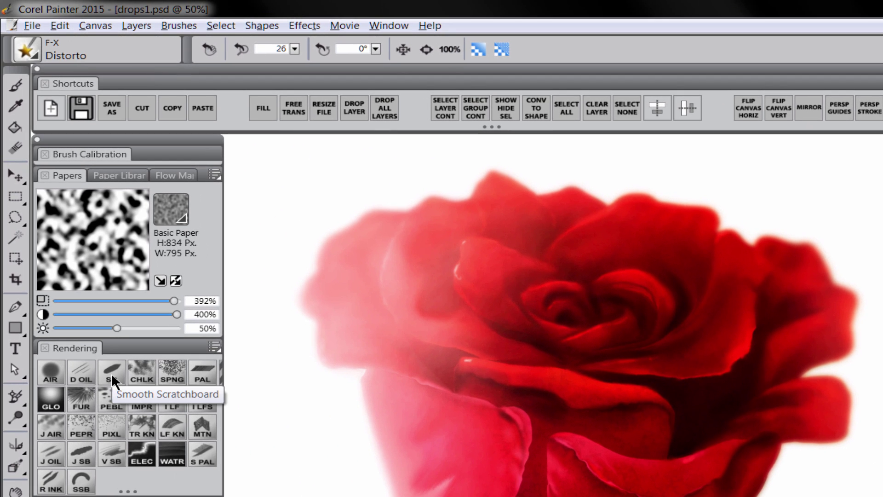
Paint solid white drops of varying sizes across the rose petals with the Smooth Scratchboard brush at 100% opacity
left_click(114, 380)
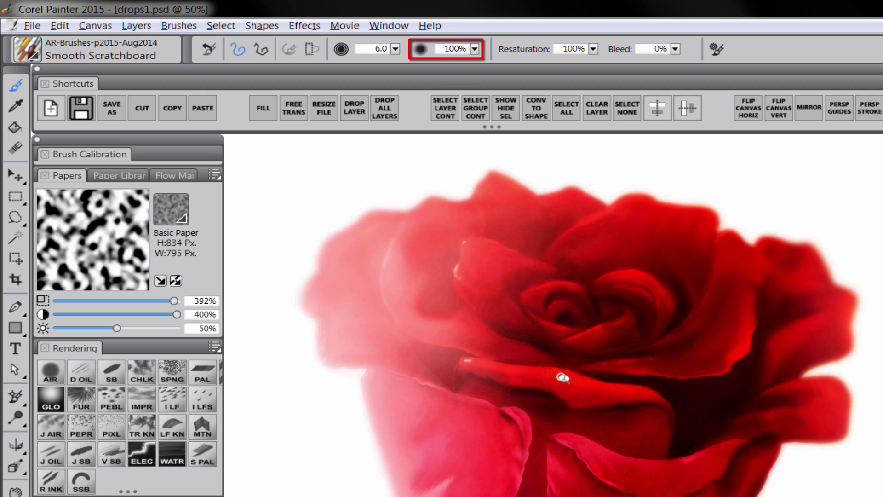
left_click(563, 378)
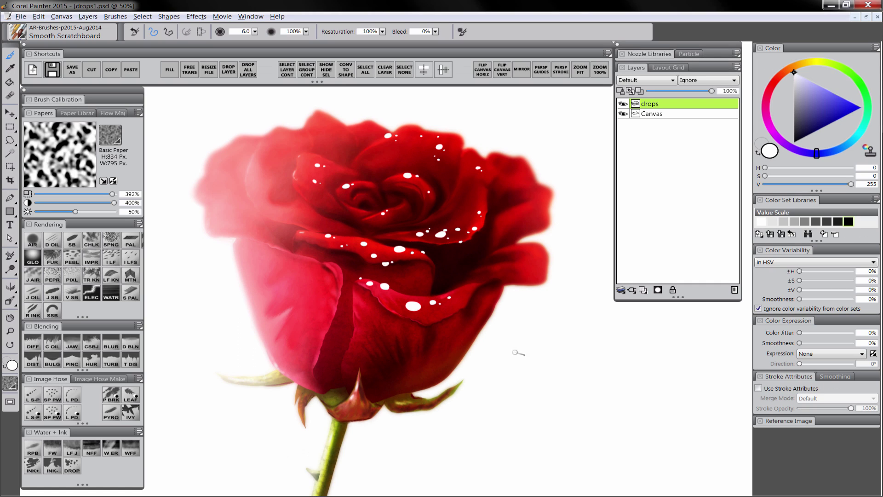
mouse_move(280, 162)
left_mouse_down()
mouse_move(317, 147)
mouse_move(303, 151)
left_mouse_up()
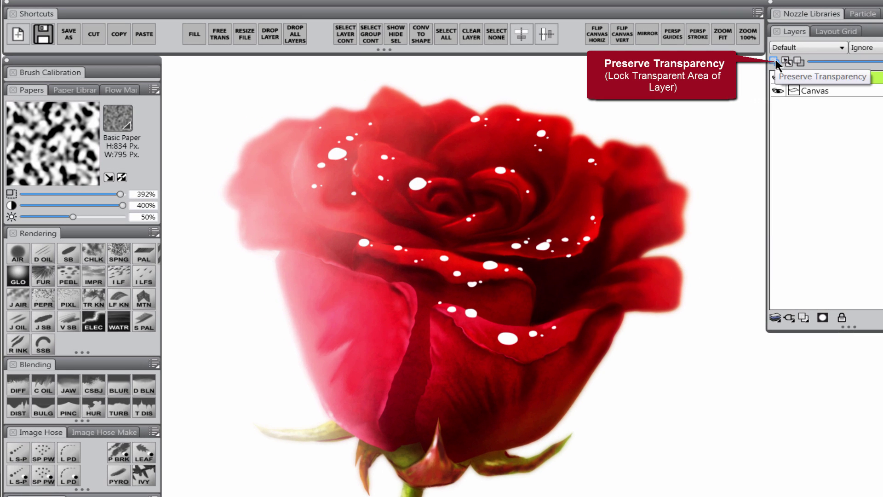
Preserve the drops layer's transparency and shade the upper-left side of each white drop dark red with the Digital Airbrush at 9% opacity
left_click(775, 59)
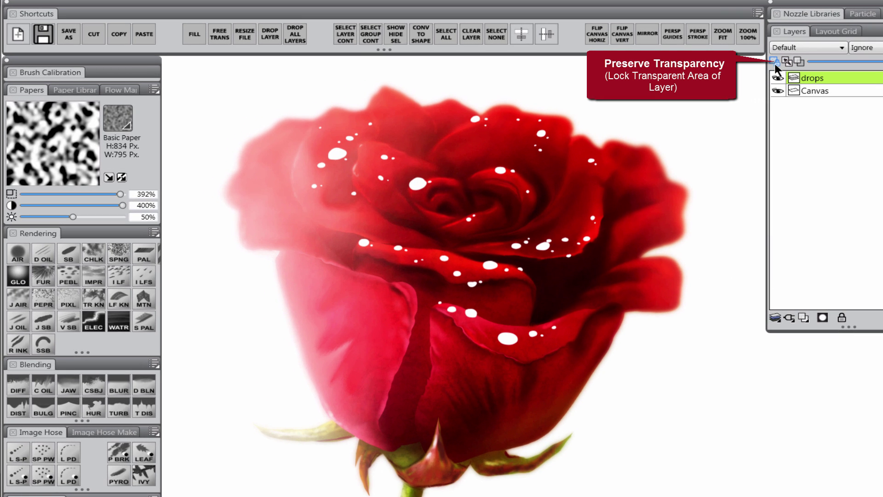
left_click(19, 255)
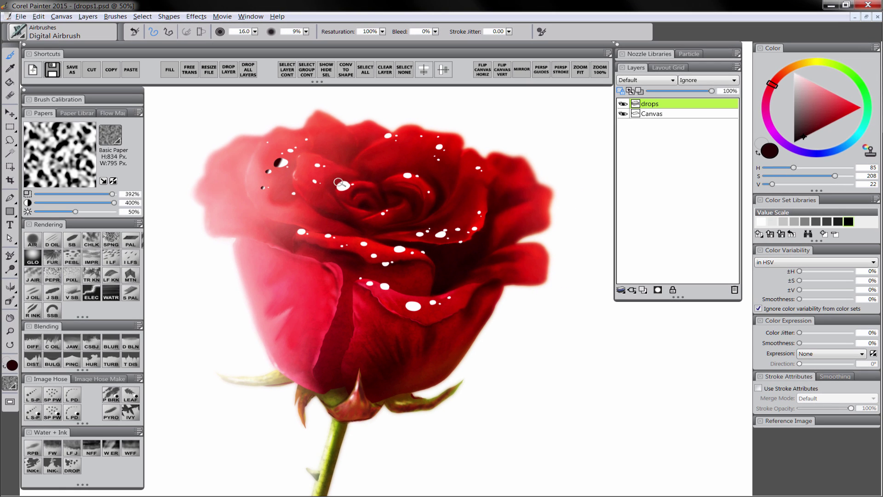
left_click_drag(338, 181, 337, 190)
left_click_drag(401, 178, 399, 183)
left_click_drag(383, 133, 386, 139)
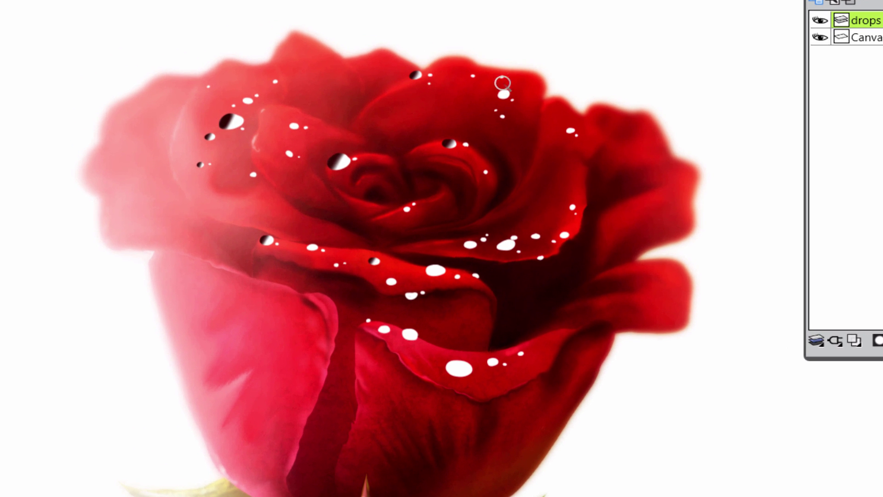
left_click_drag(502, 83, 500, 96)
left_click_drag(497, 241, 504, 238)
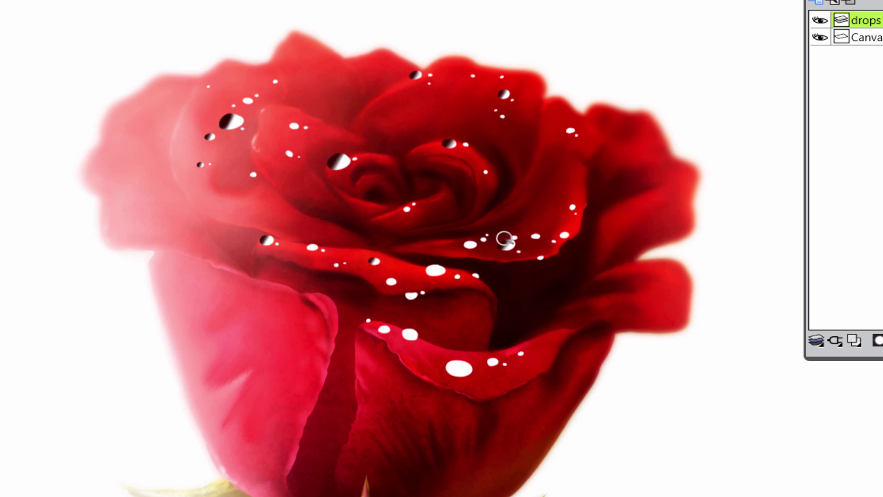
left_click_drag(435, 263, 434, 267)
mouse_move(382, 323)
left_mouse_down()
mouse_move(416, 315)
mouse_move(402, 337)
left_mouse_up()
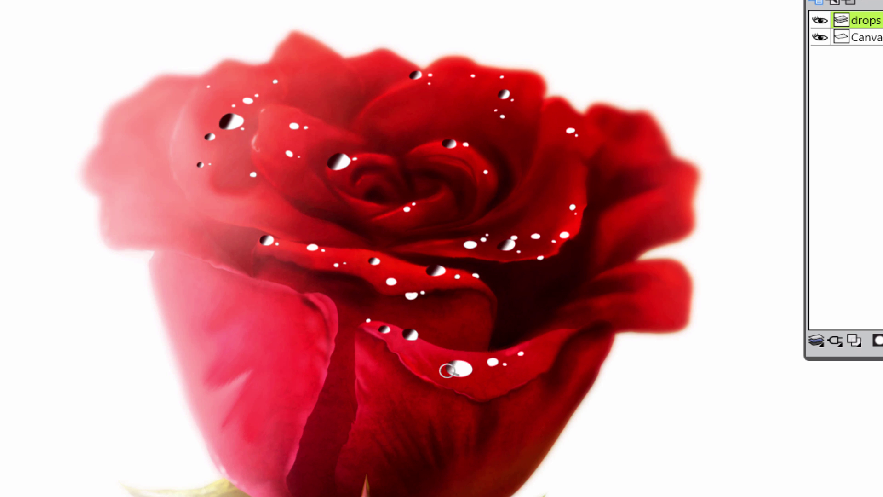
left_click_drag(446, 371, 459, 365)
left_click_drag(490, 339, 492, 360)
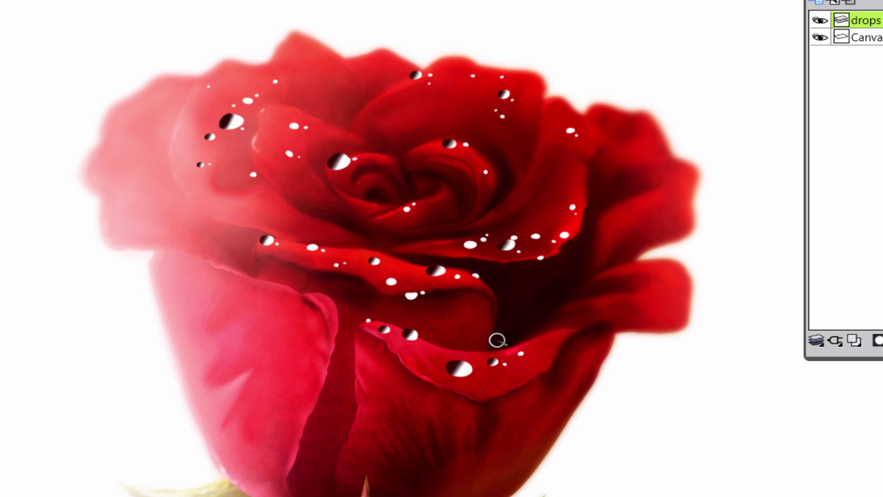
left_click_drag(465, 239, 468, 244)
left_click_drag(390, 278, 408, 294)
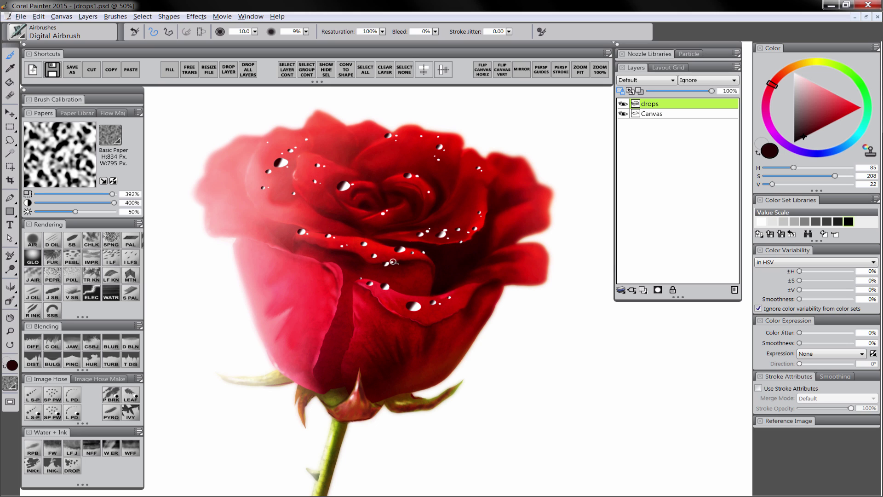
left_click(420, 122)
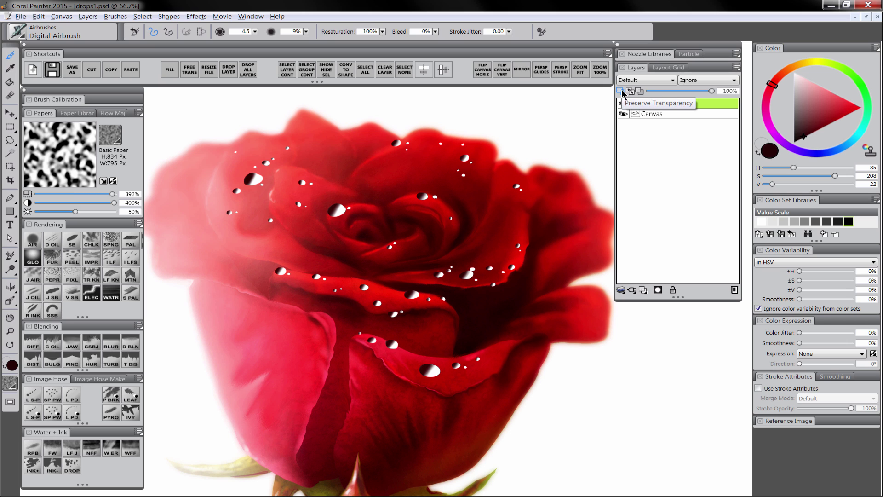
Add a layer mask to the drops layer, painting it with black to fade the drops, and reduce the layer's opacity to 73%
left_click(657, 289)
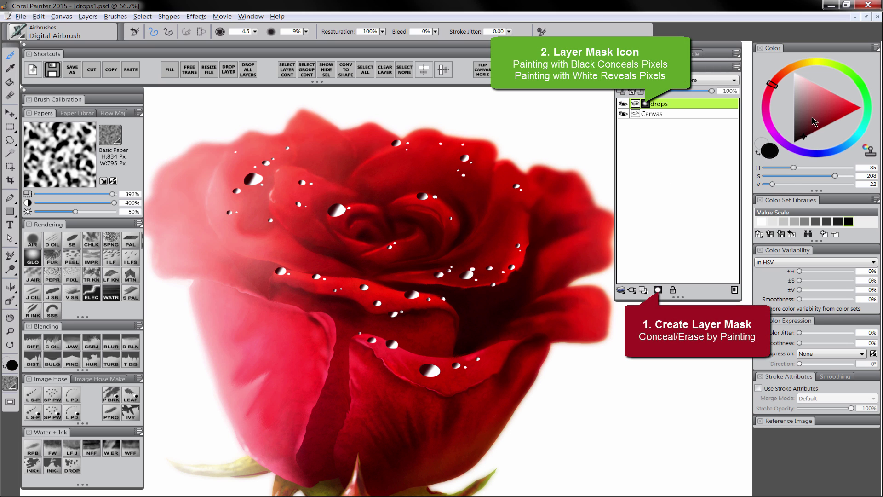
left_click_drag(813, 121, 792, 157)
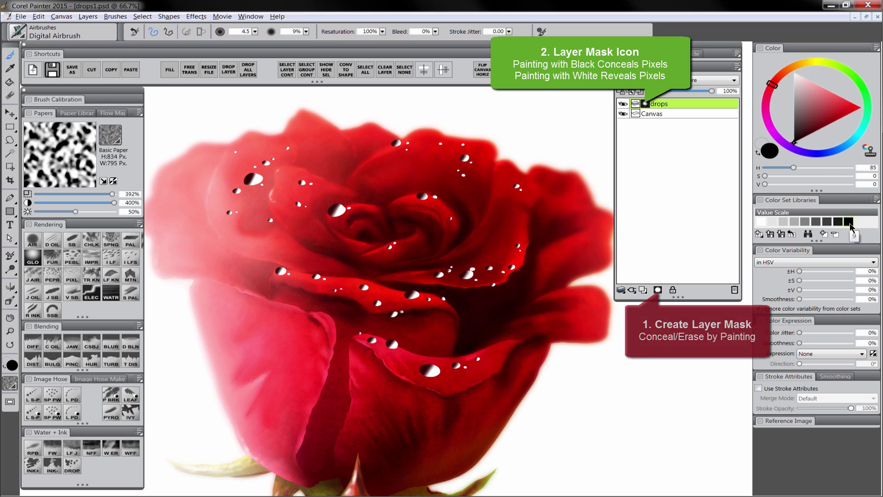
left_click(849, 223)
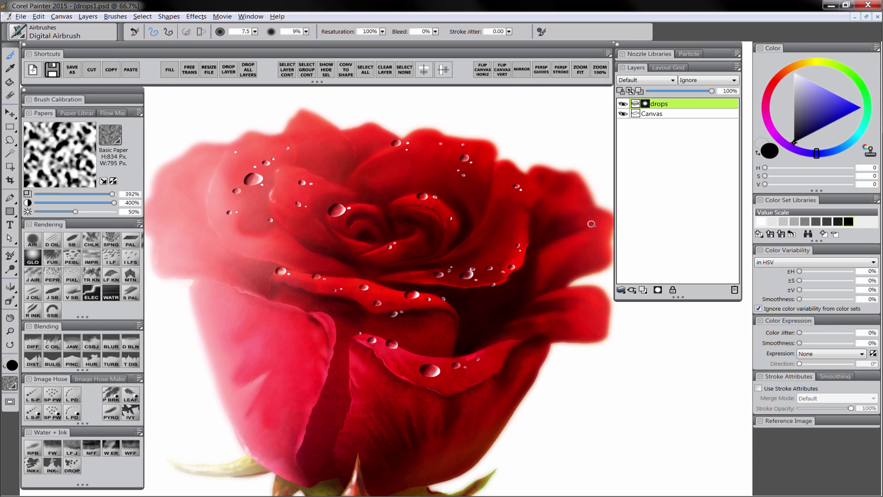
left_click(702, 92)
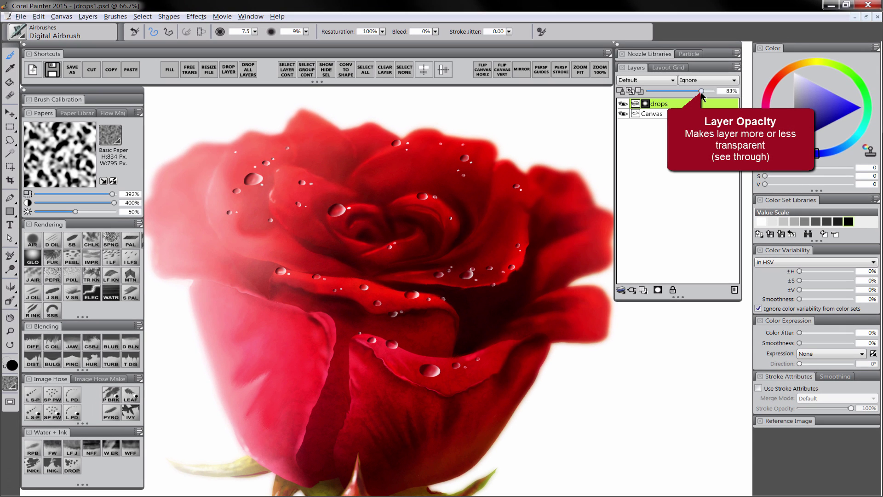
left_click_drag(701, 97, 698, 96)
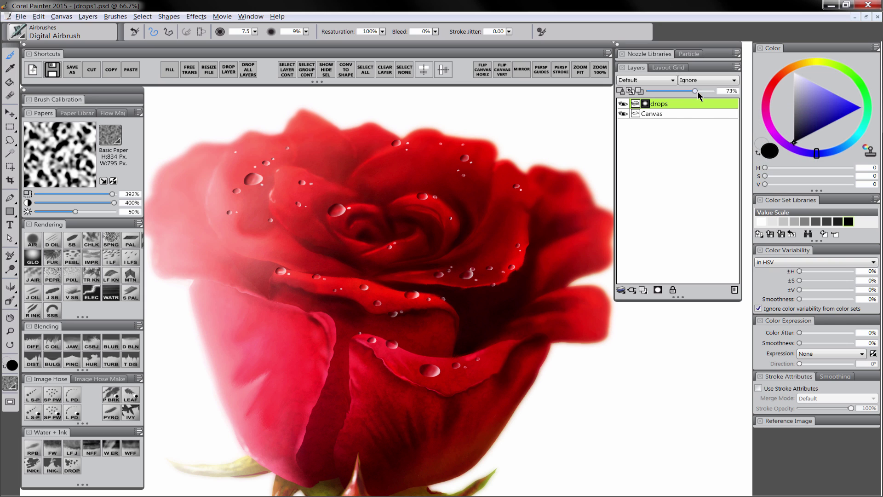
Create a new layer above the drops layer and name it hilights
left_click(645, 290)
double_click(657, 106)
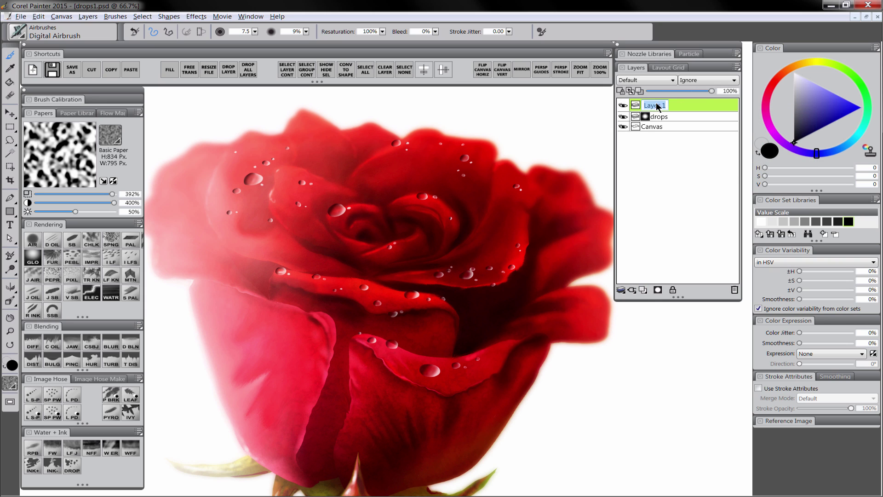
type("hilights")
key("Return")
Paint small white highlights on the dark side of the drops with the Smooth Scratchboard brush on the hilights layer
left_click_drag(811, 109, 792, 70)
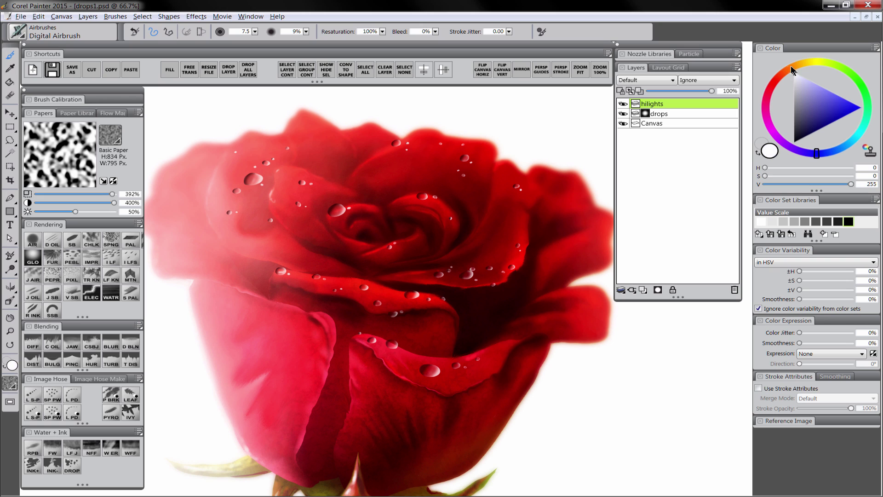
left_click(761, 223)
left_click(73, 242)
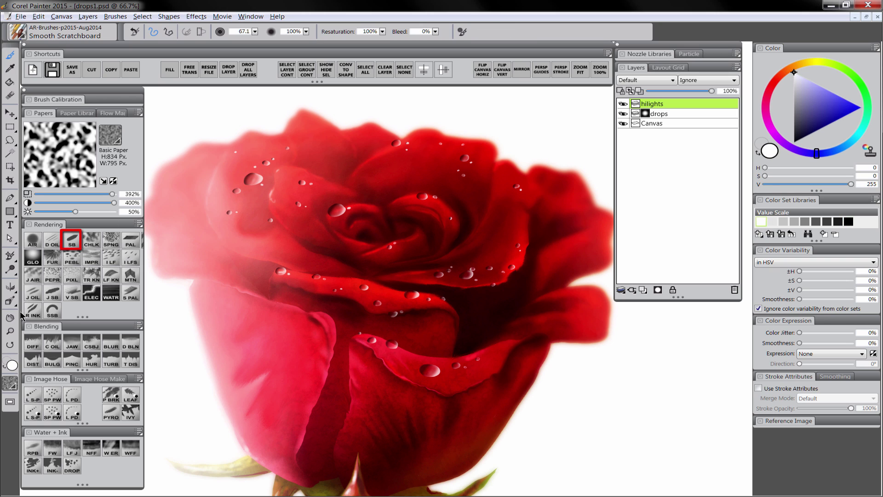
left_click(269, 185, "ctrl")
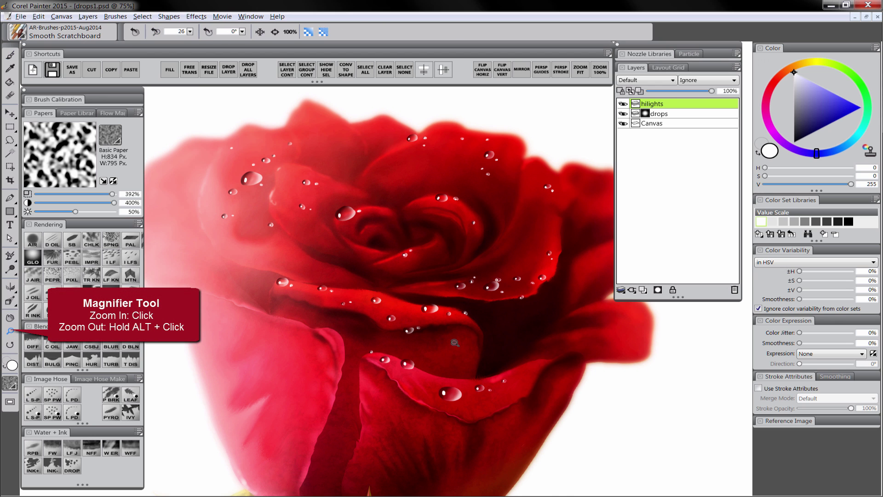
left_click(455, 342, "alt")
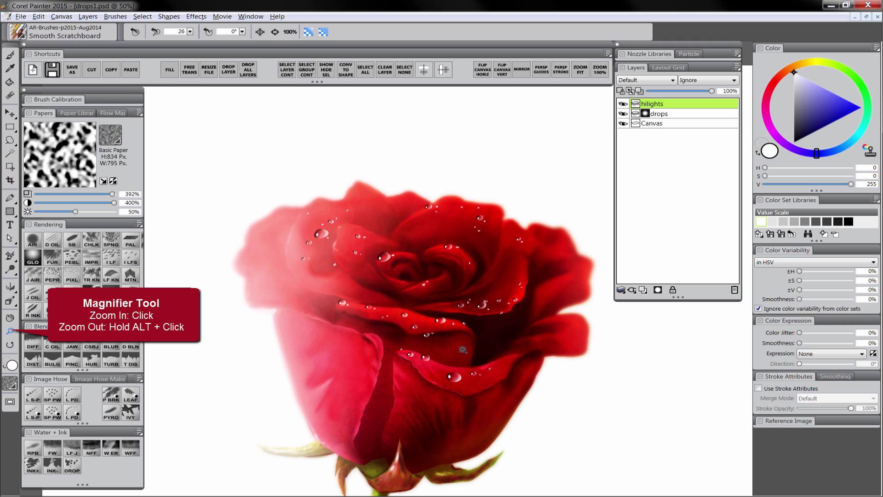
left_click(463, 350, "alt")
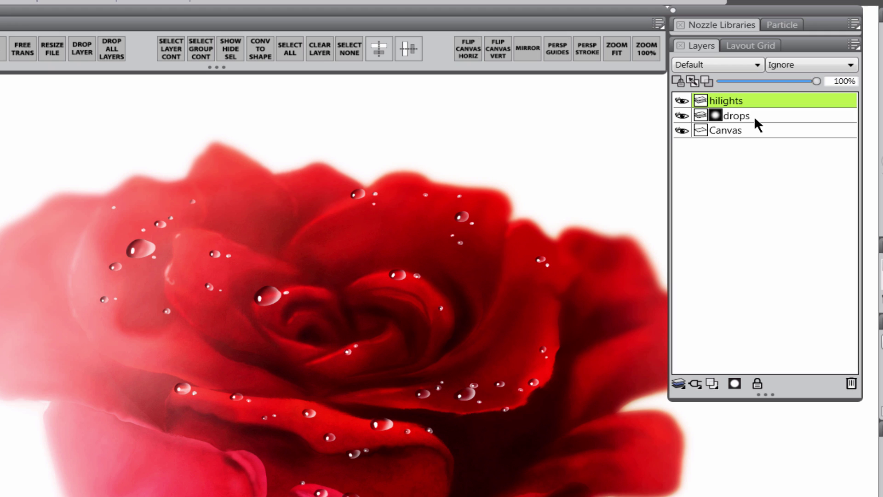
Select the content of the drops layer and create a new layer named shadows directly beneath that layer
left_click(667, 114)
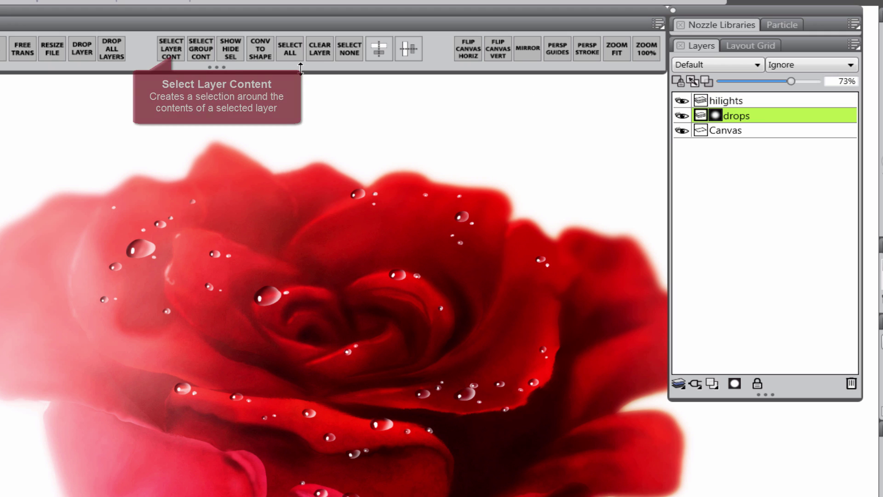
left_click(171, 50)
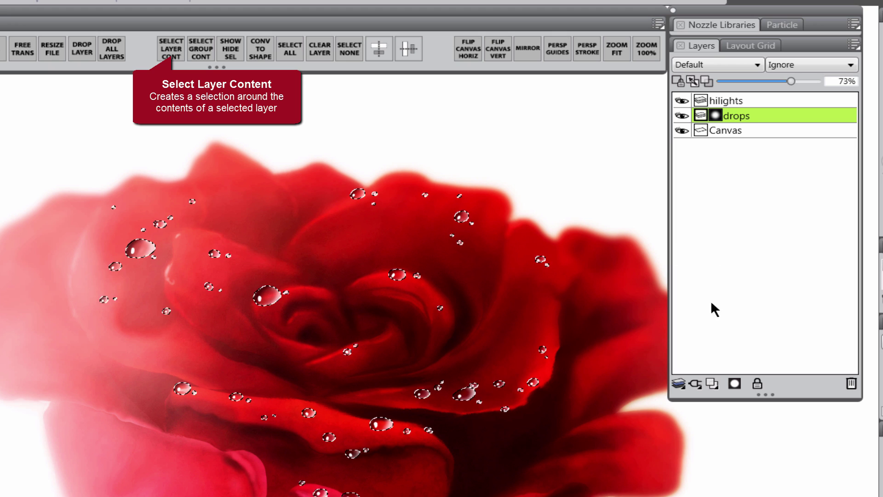
left_click(712, 383)
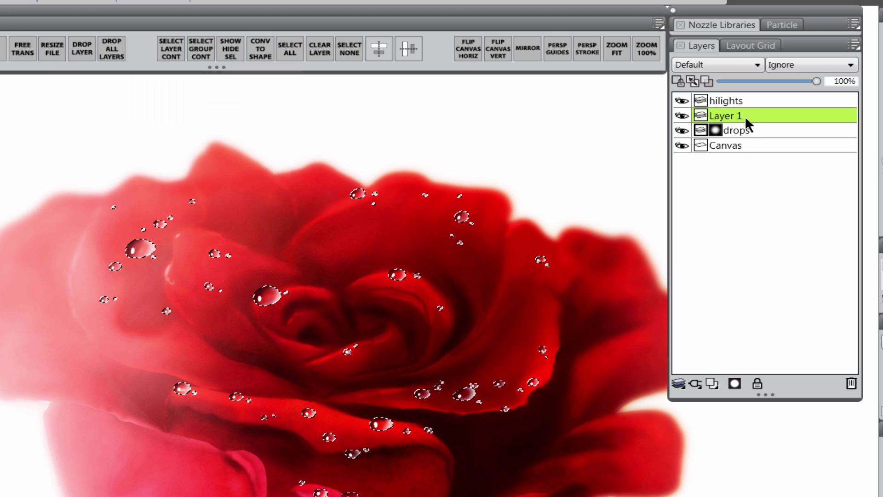
left_click_drag(748, 118, 743, 134)
double_click(731, 131)
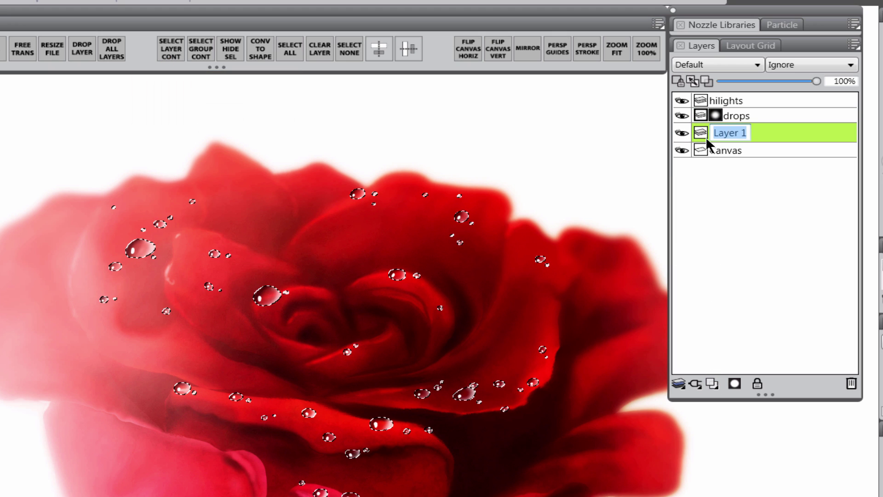
type("shadows")
key("Return")
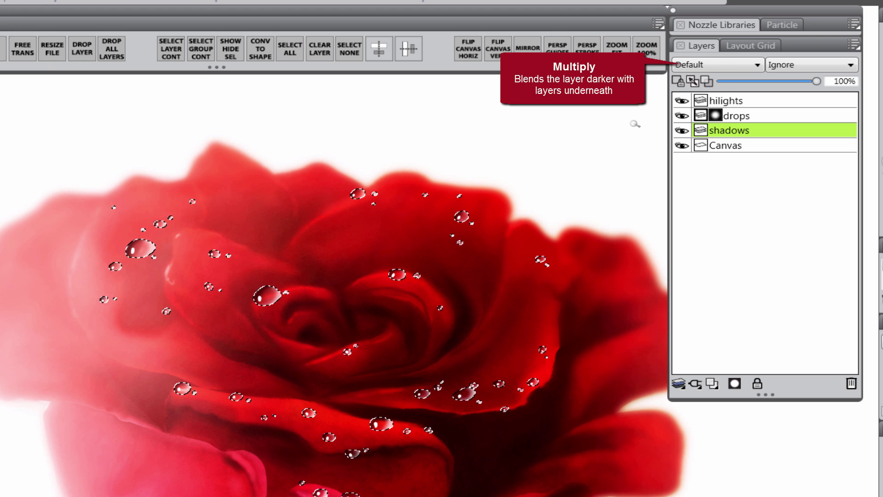
Set the shadows layer to Multiply and fill the drop selection with dark red (H 86, S 181, V 38) at 100% opacity
left_click(715, 64)
left_click(697, 197)
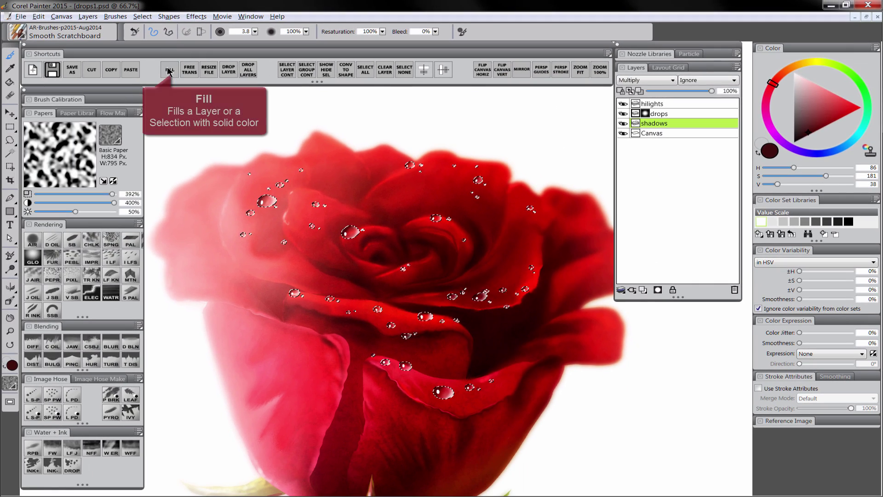
key("ctrl+f")
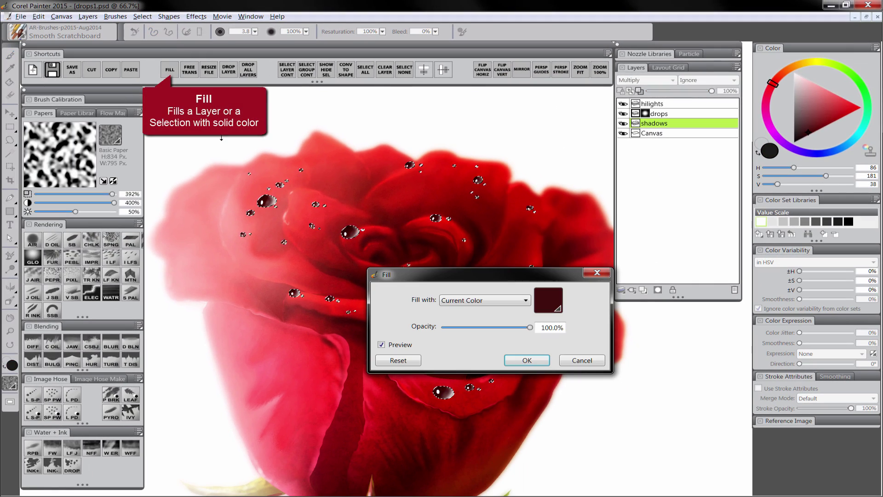
left_click(526, 361)
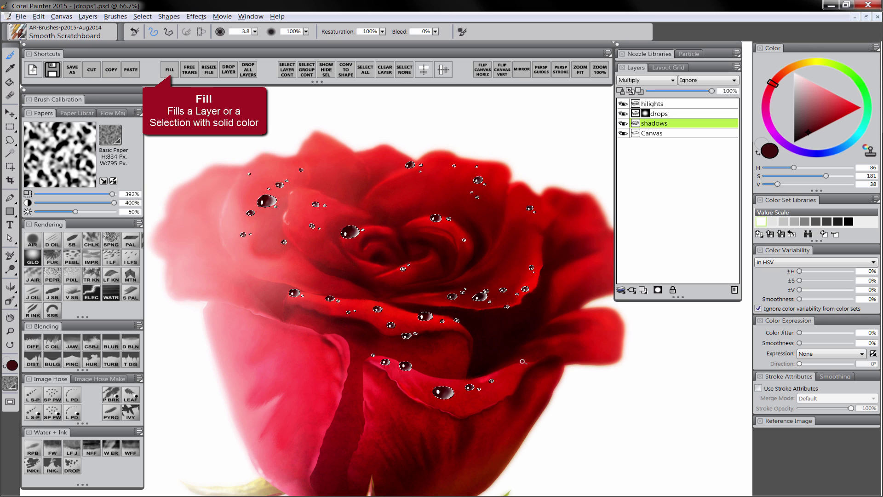
Deselect the drops and nudge the shadows layer slightly to the right
left_click(404, 72)
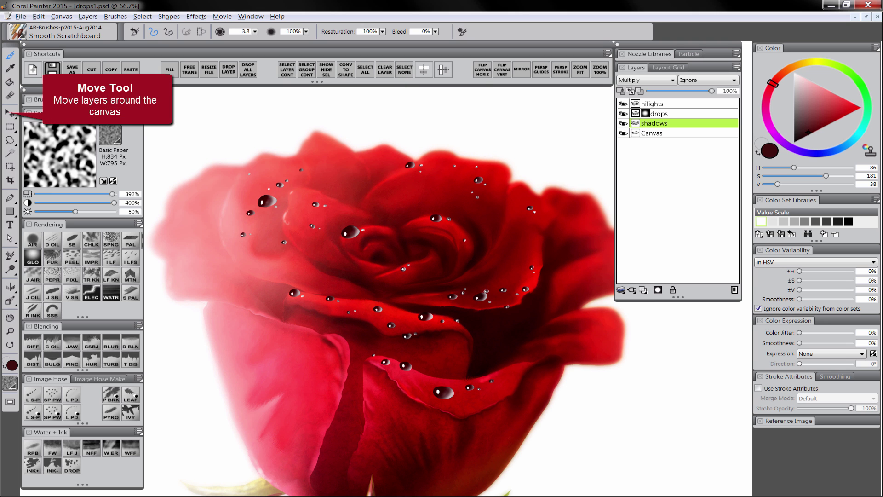
left_click(13, 115)
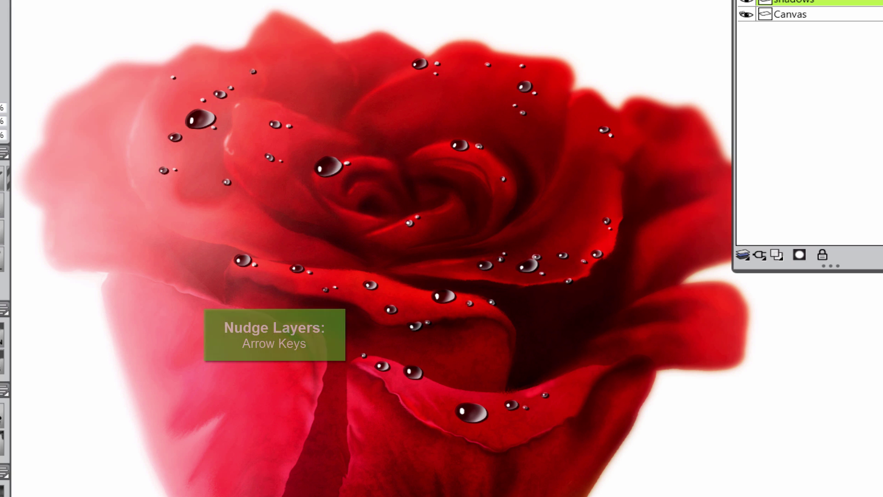
key("Right")
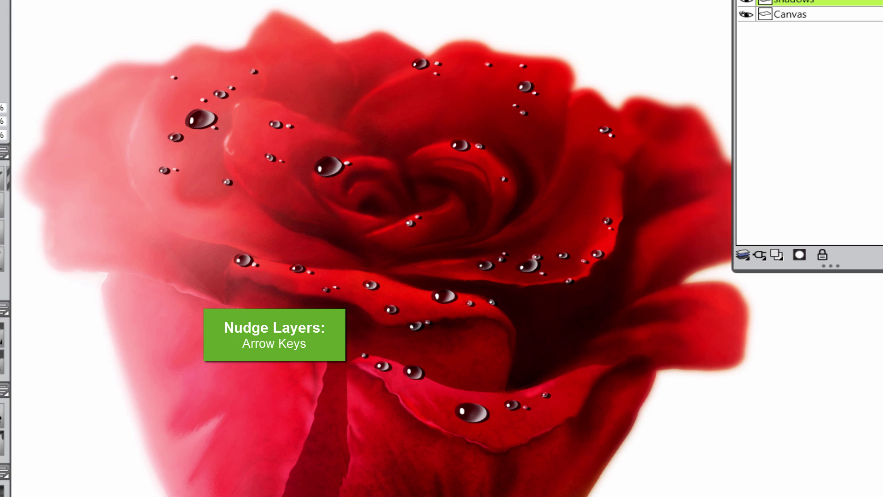
Clear the shadow pixels lying under the drops by using the drops layer's content as the selection on the shadows layer, and deselect
left_click(782, 1)
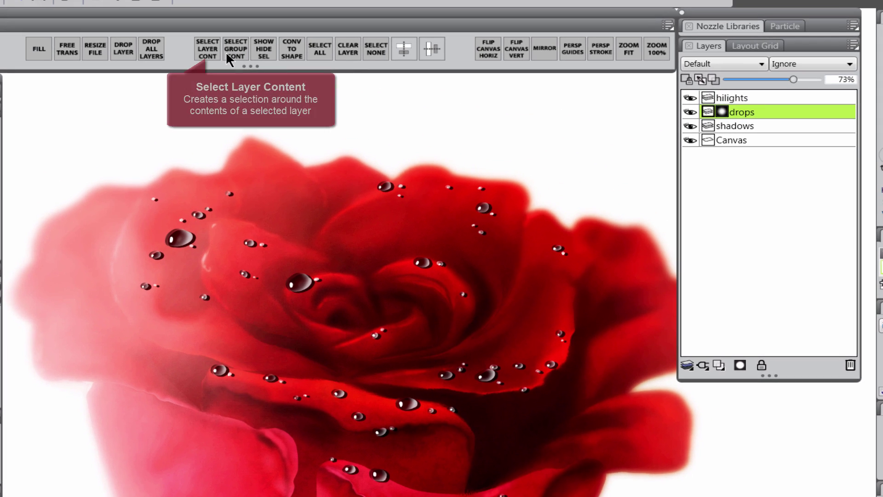
left_click(208, 53)
left_click(733, 125)
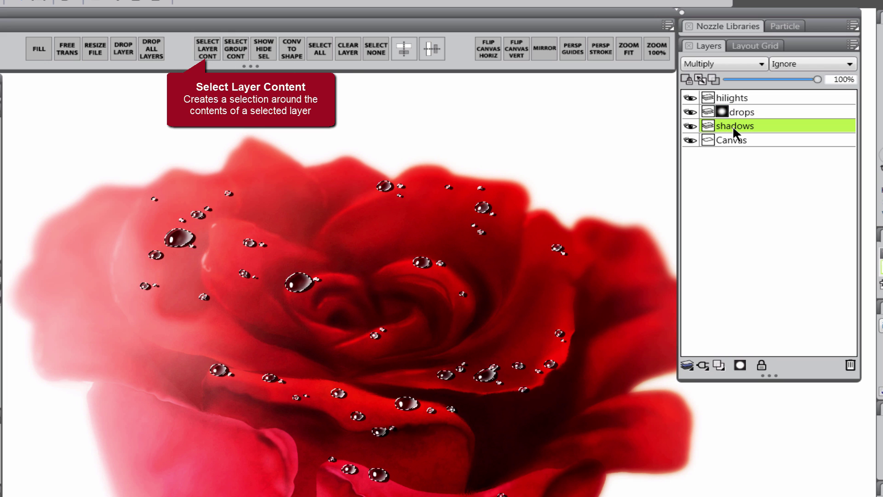
key("Delete")
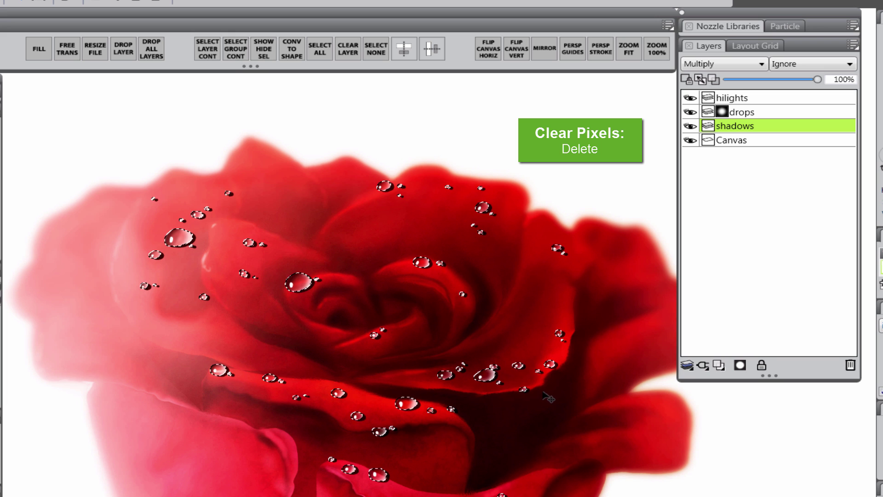
key("ctrl+d")
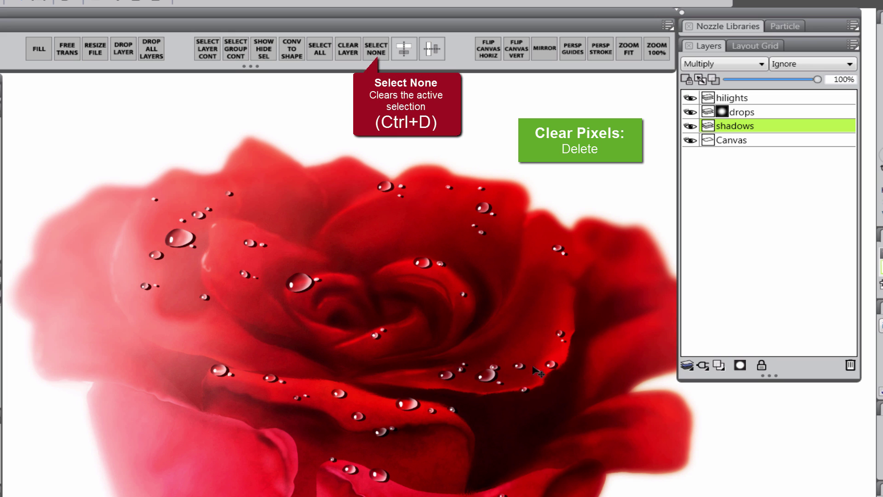
Lower the shadows layer's opacity to 65% and reduce the brush size to 6.0 for the Diffuse Blur blender
left_click_drag(794, 79, 782, 79)
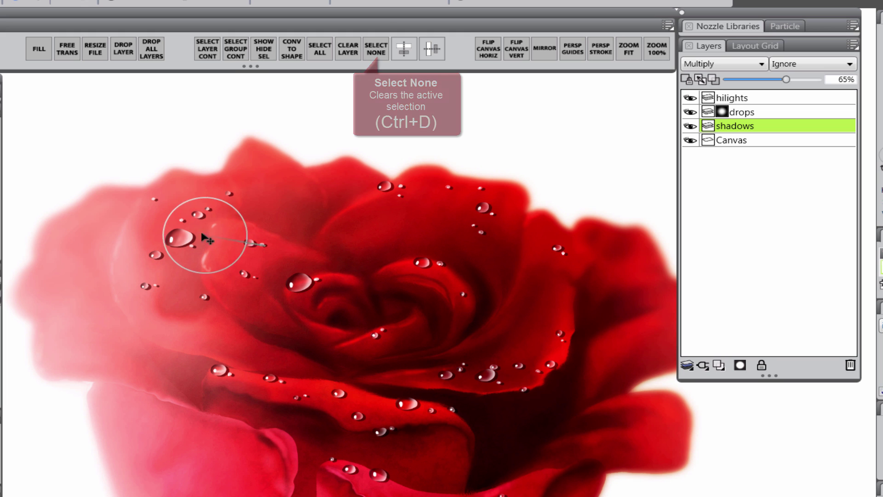
key("bracketleft")
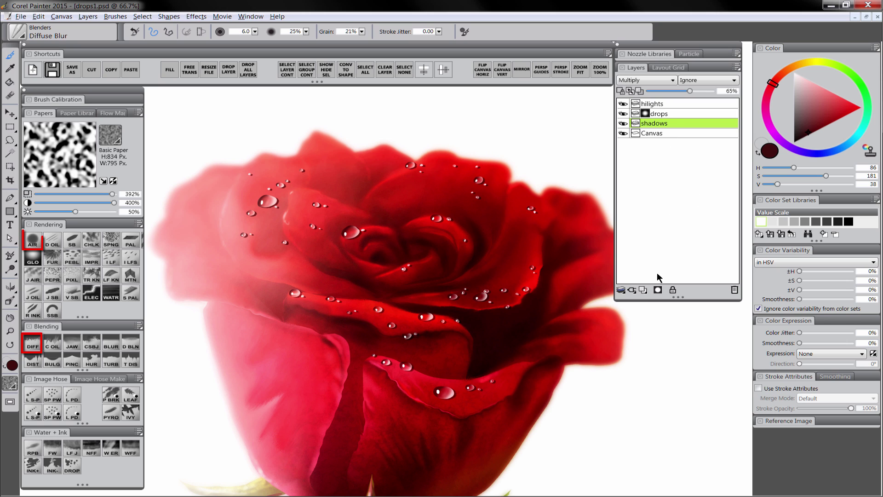
Add a layer mask to the shadows layer and choose the Digital Airbrush with black for painting on it
left_click(657, 290)
left_click_drag(826, 176, 765, 184)
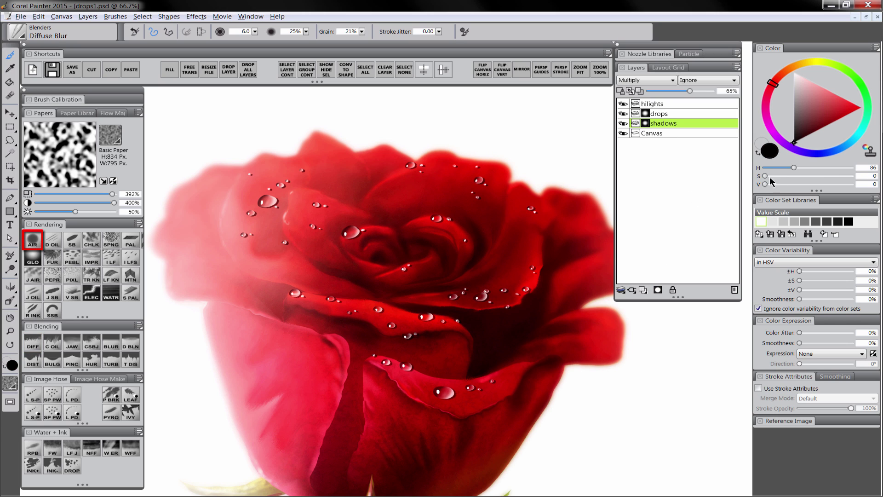
left_click(32, 243)
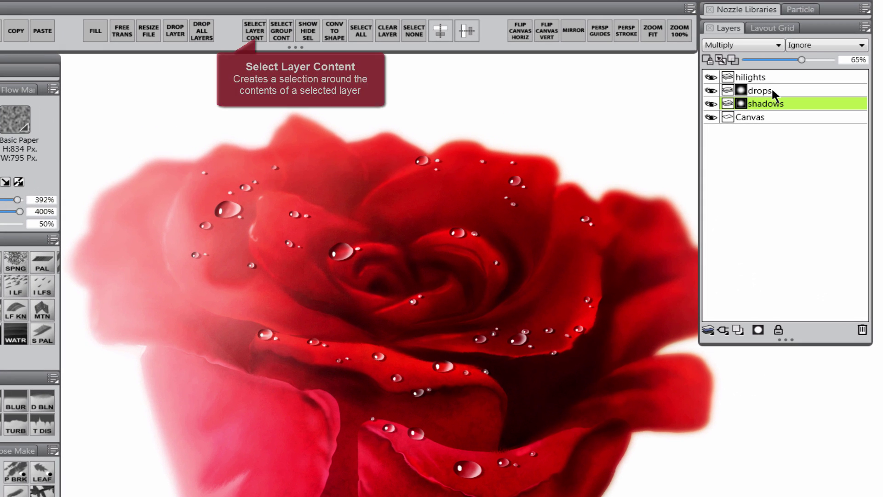
Make the hilights layer active and examine how the drops look across the whole rose
left_click(771, 91)
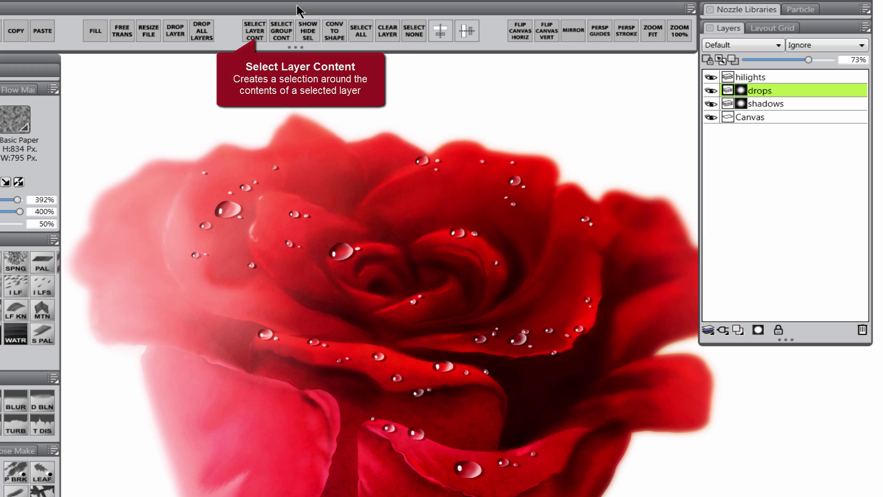
left_click(749, 77)
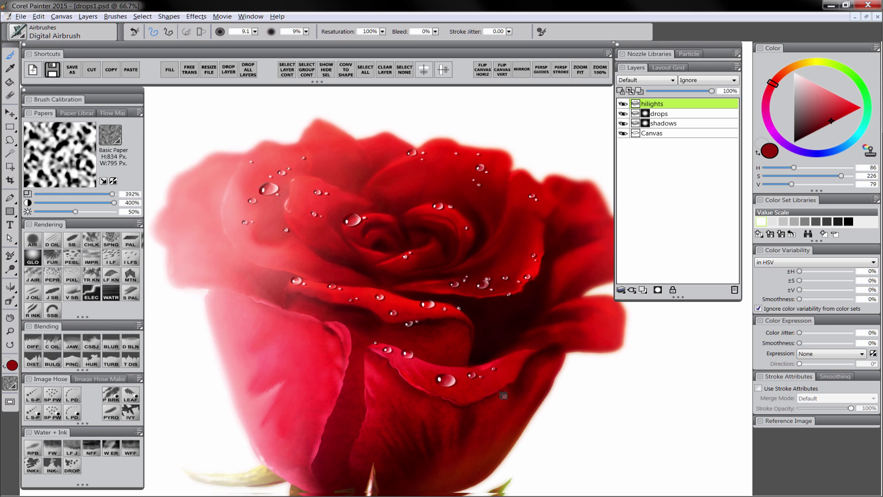
left_click_drag(582, 473, 582, 293)
left_click(348, 442, "alt")
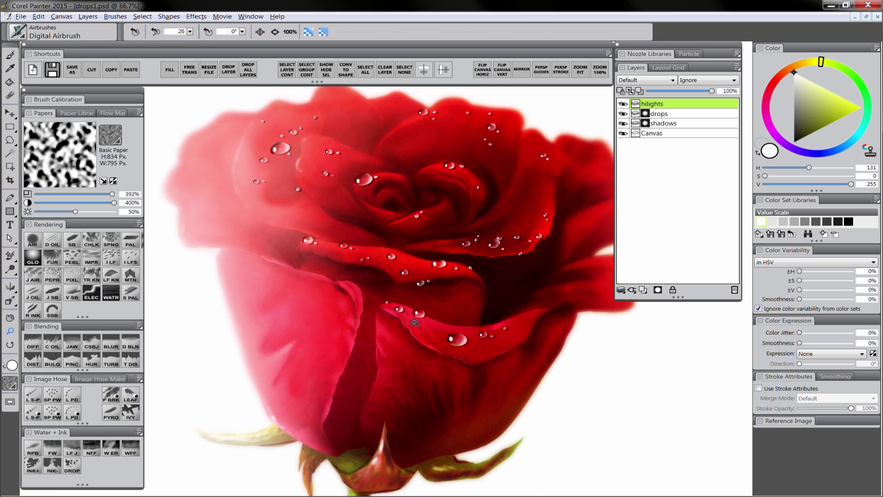
left_click(414, 322, "alt")
left_click(435, 348, "alt")
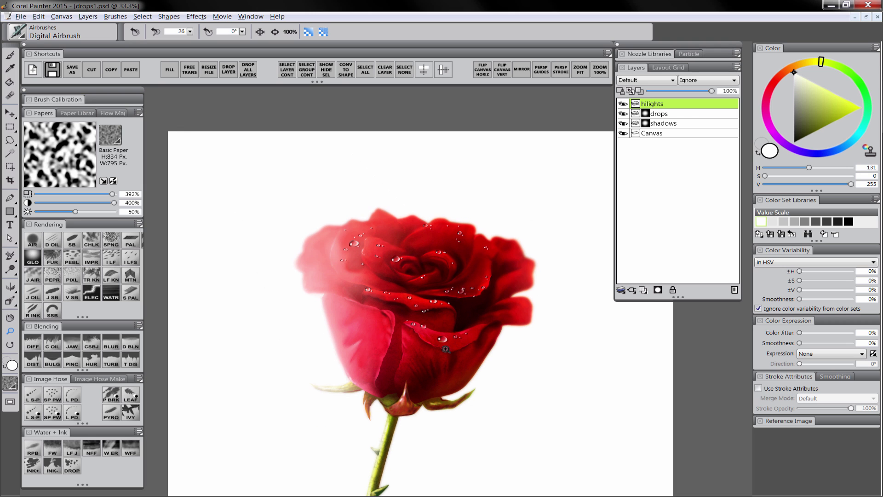
left_click(446, 351)
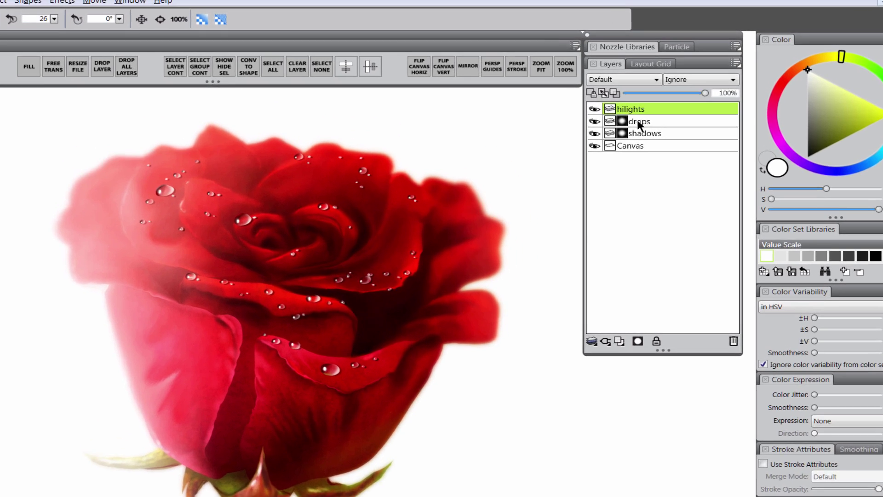
Apply the layer masks of the drops and shadows layers permanently
left_click(638, 122)
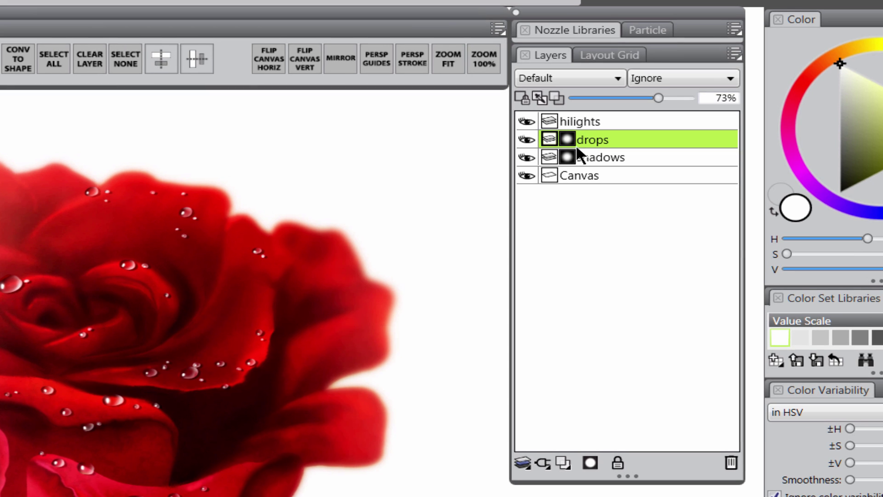
right_click(624, 124)
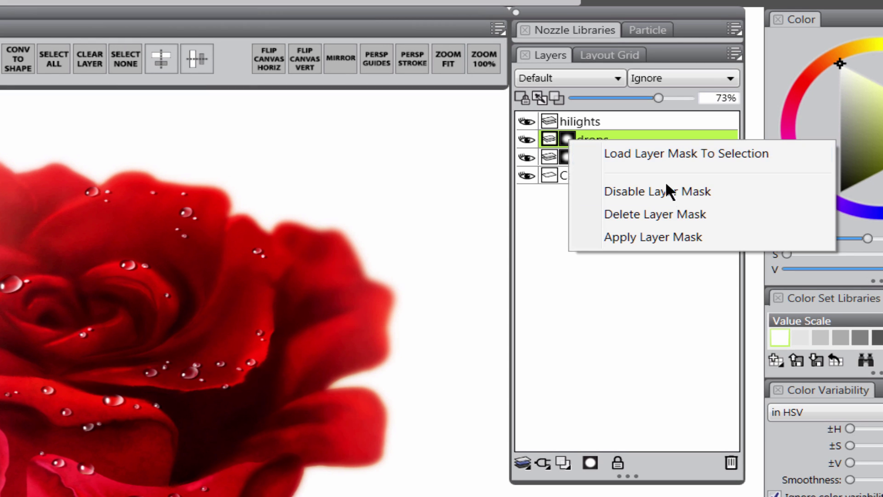
left_click(658, 237)
left_click(567, 156)
right_click(567, 156)
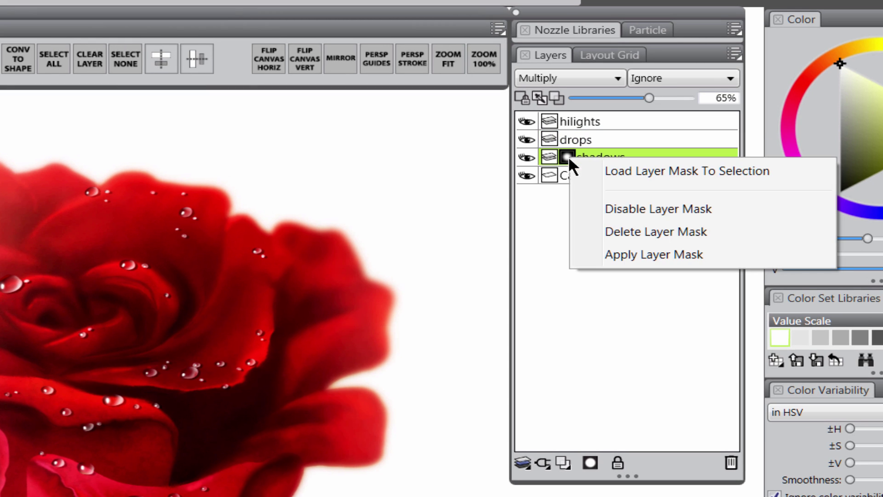
left_click(641, 254)
Group the hilights, drops and shadows layers and name the group drops
left_click(607, 123)
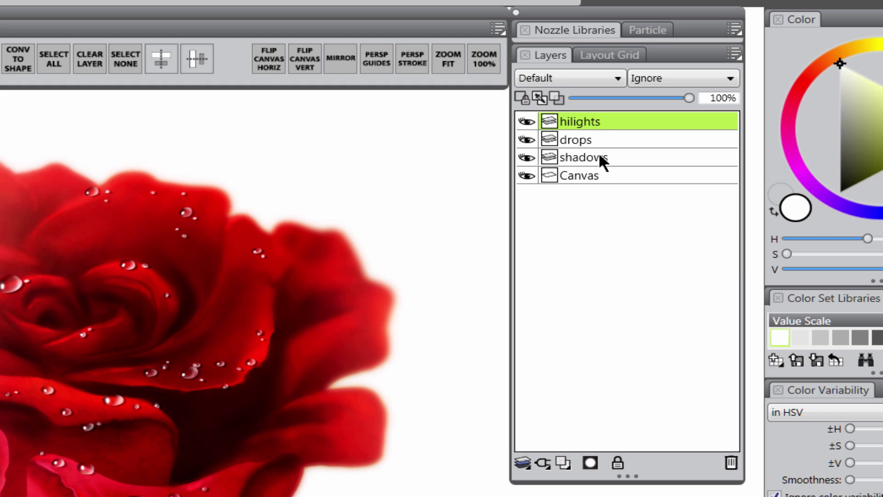
left_click(598, 156, "shift")
key("ctrl+g")
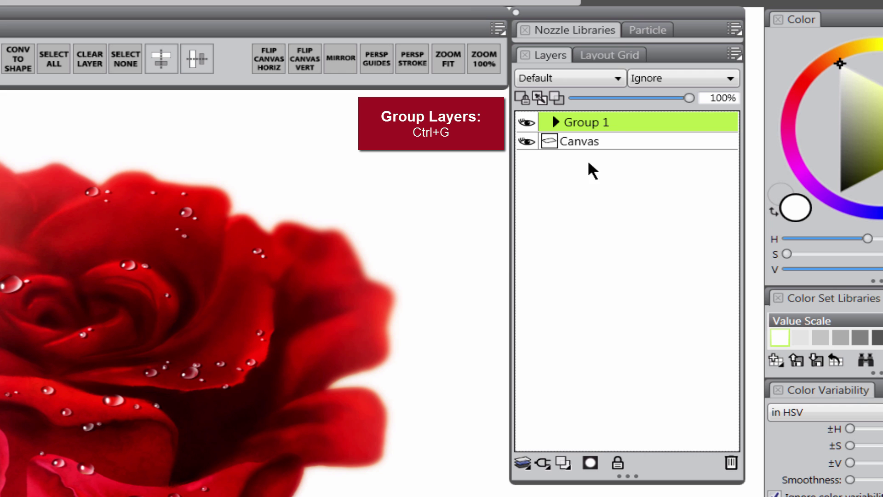
double_click(589, 121)
type("drops")
key("Return")
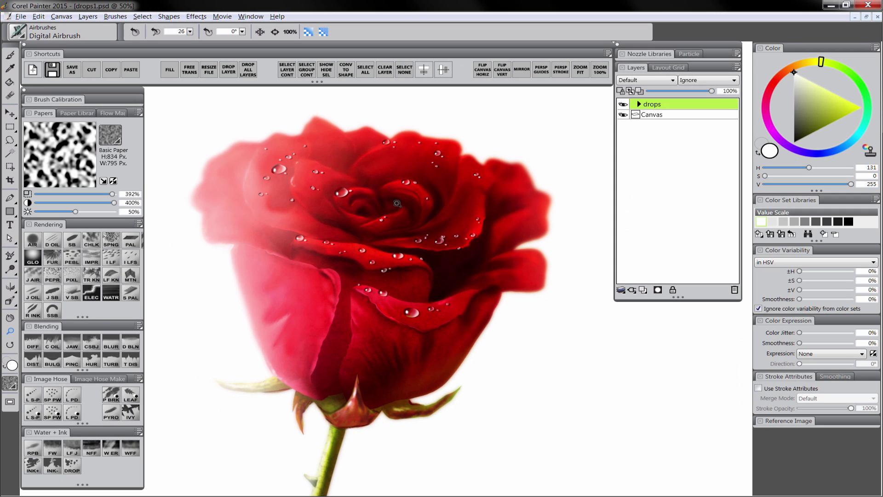
Try duplicating the drops group and offsetting the copies across other parts of the rose
left_click(10, 111)
left_click_drag(382, 251, 410, 252)
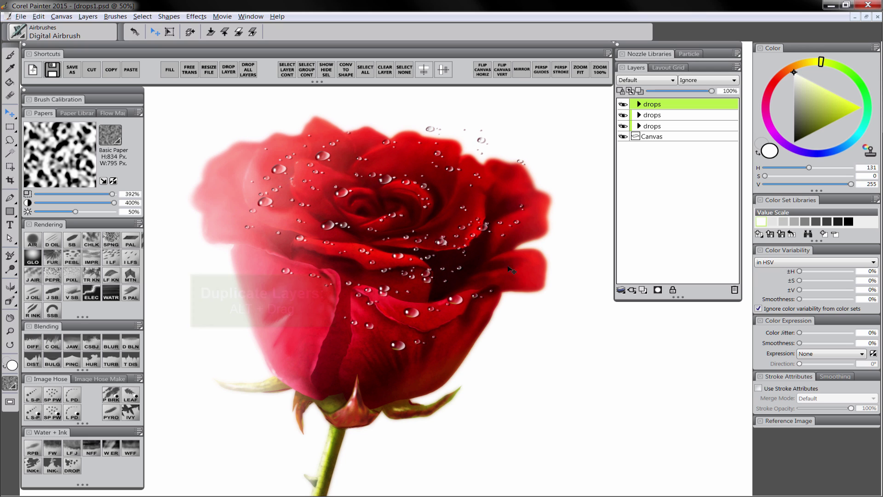
key("ctrl+z")
Merge the drops group into a single layer and duplicate that layer in place
key("ctrl+e")
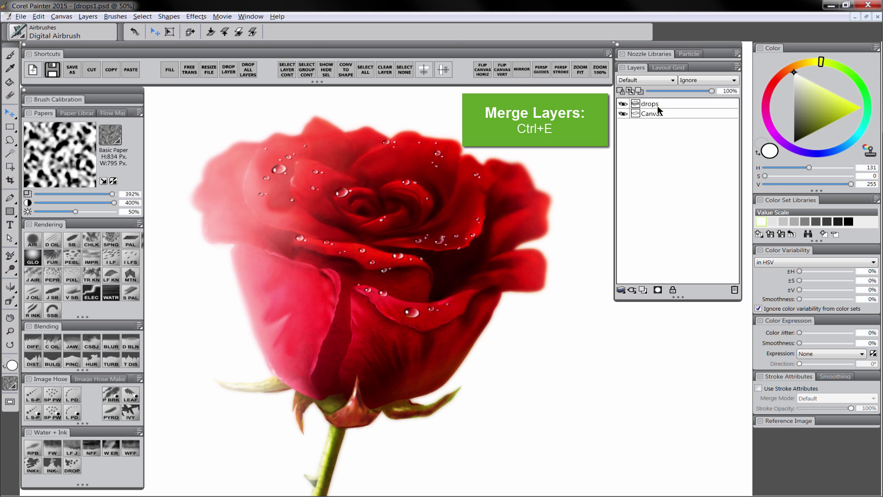
key("b")
right_click(651, 103)
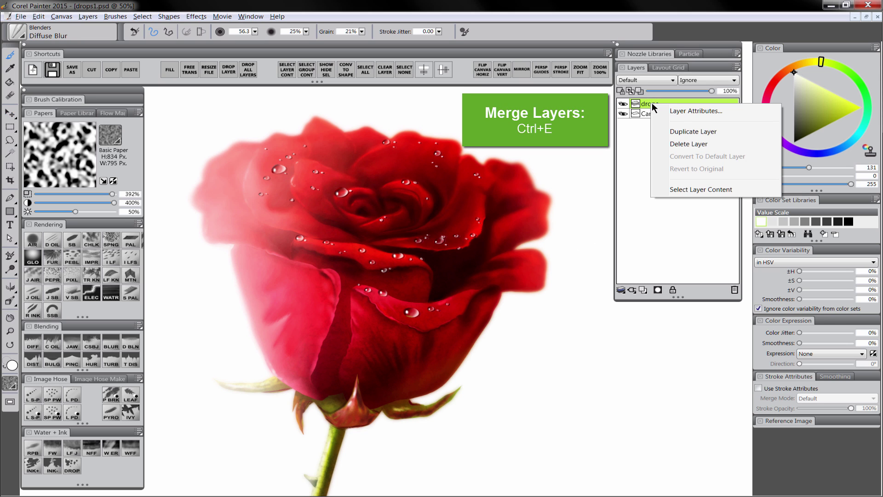
left_click(695, 133)
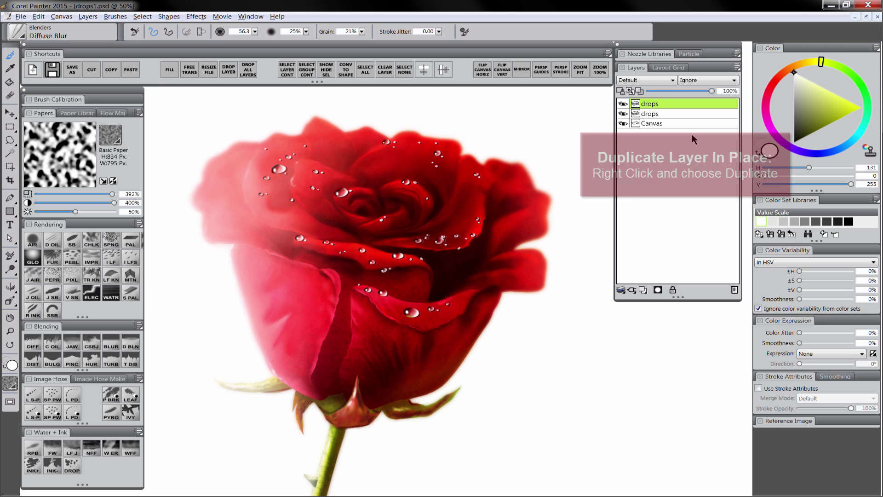
Hide the upper drops layer and apply a Gaussian Soften effect to the lower one, reducing the amount below 20.67
left_click(625, 105)
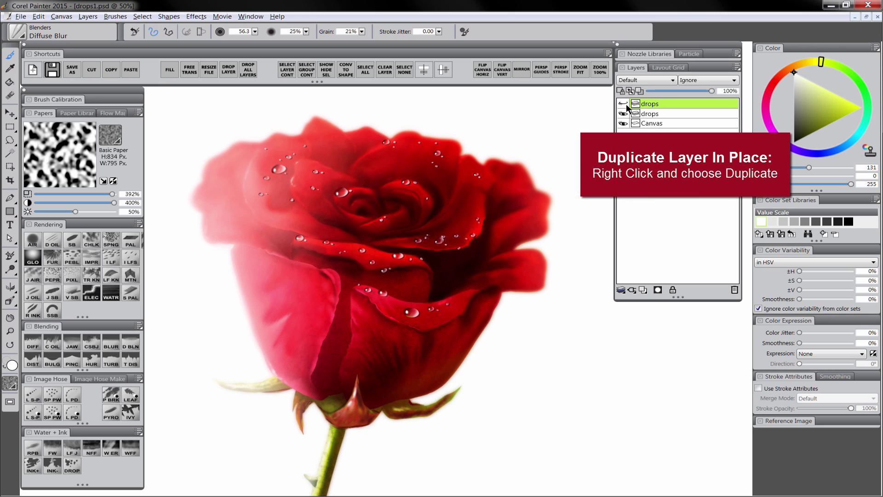
left_click(655, 117)
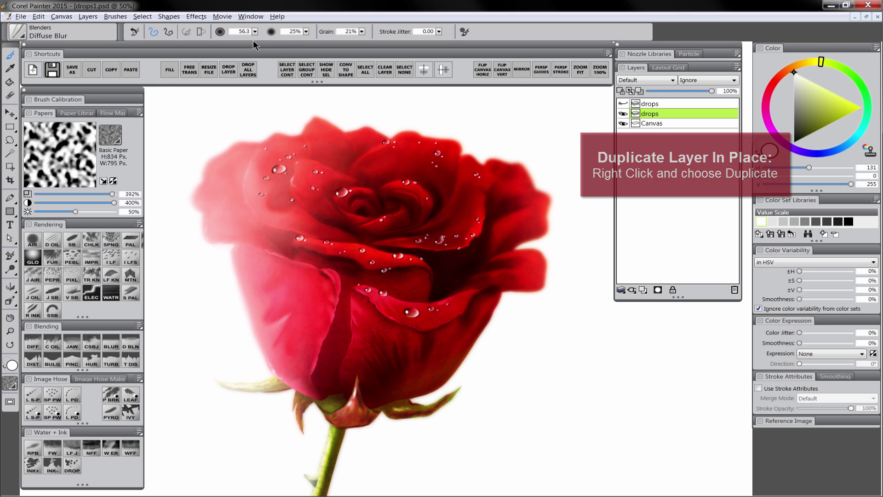
left_click(197, 16)
mouse_move(232, 75)
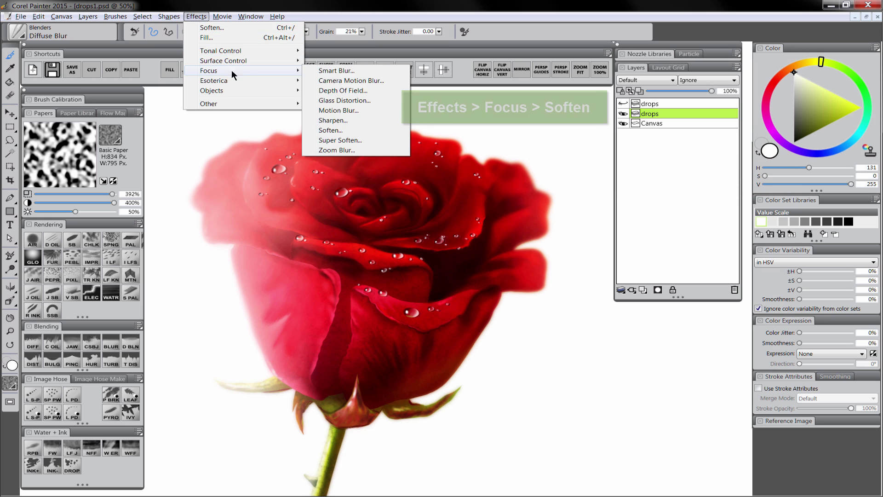
left_click(340, 130)
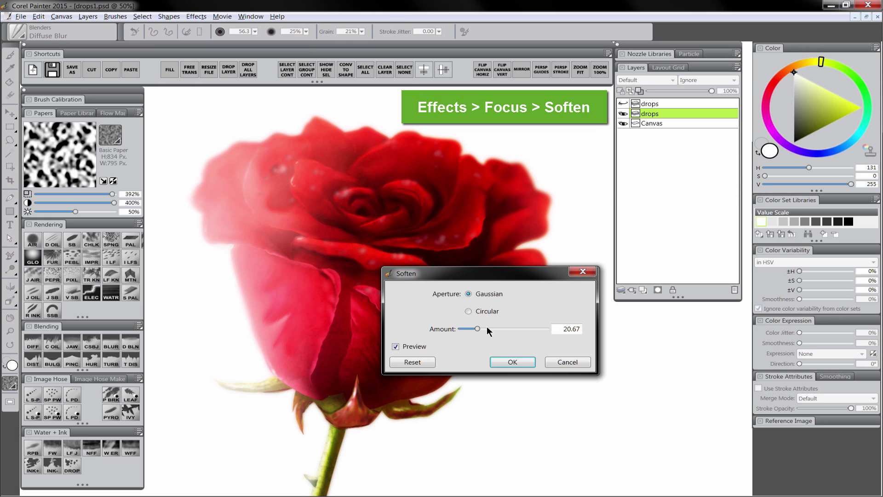
left_click_drag(477, 328, 471, 327)
left_click(519, 363)
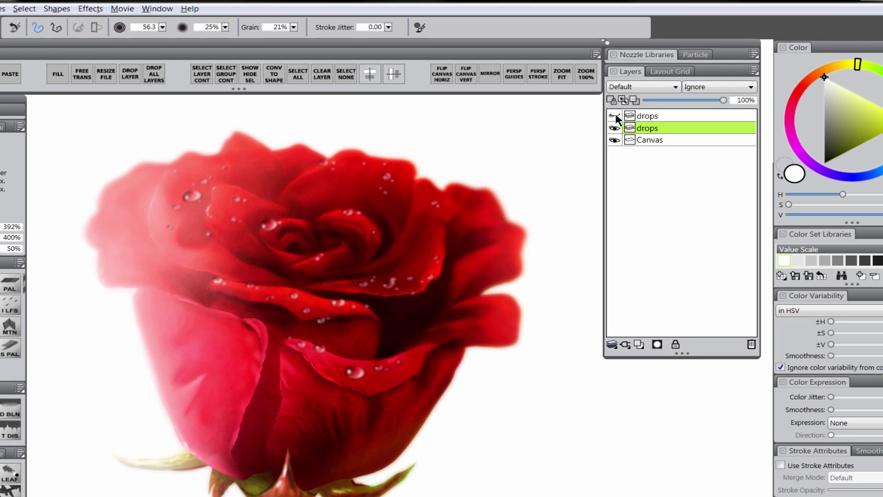
Show the upper drops layer, add a layer mask to it and fill the mask with black
left_click(615, 115)
left_click(653, 115)
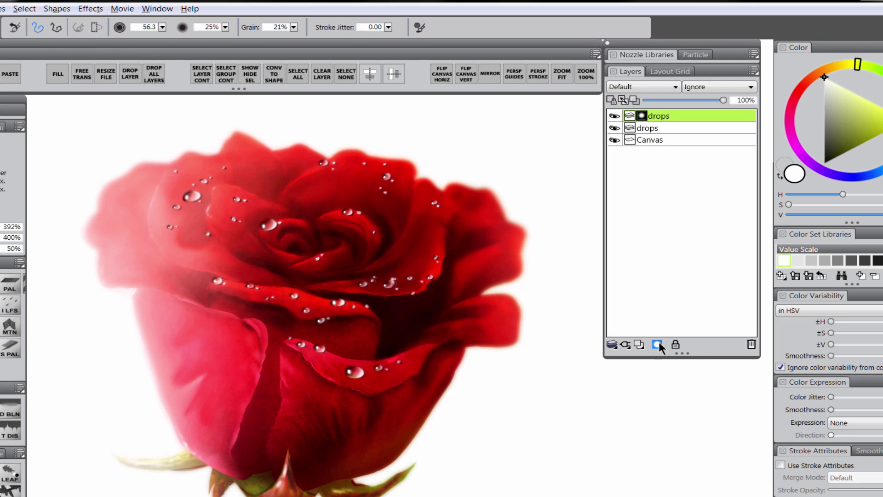
left_click(824, 163)
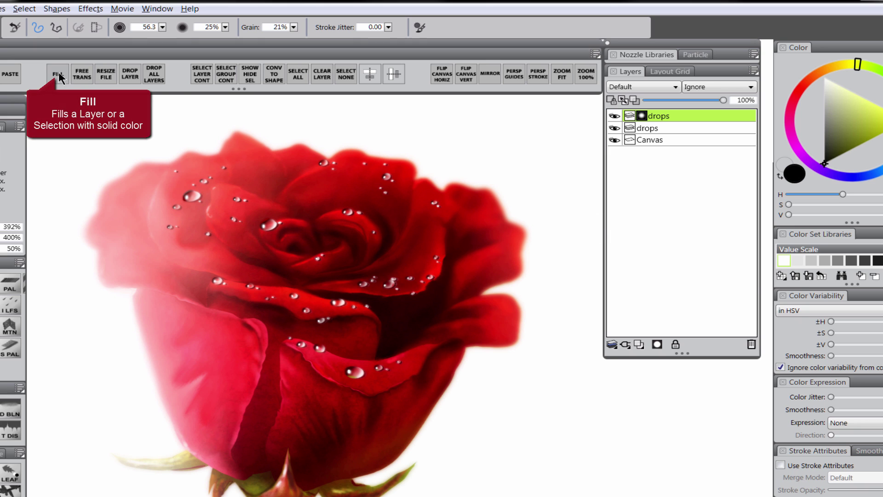
key("ctrl+f")
left_click(496, 430)
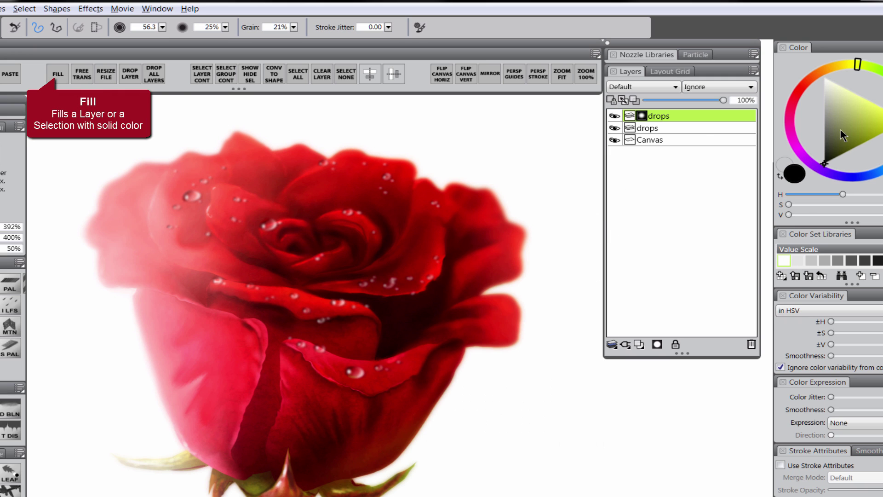
Paint white over the rose's centre on the upper drops layer's mask, then reduce the Digital Airbrush size to 85.2 and swap the painting colour to white
left_click(824, 77)
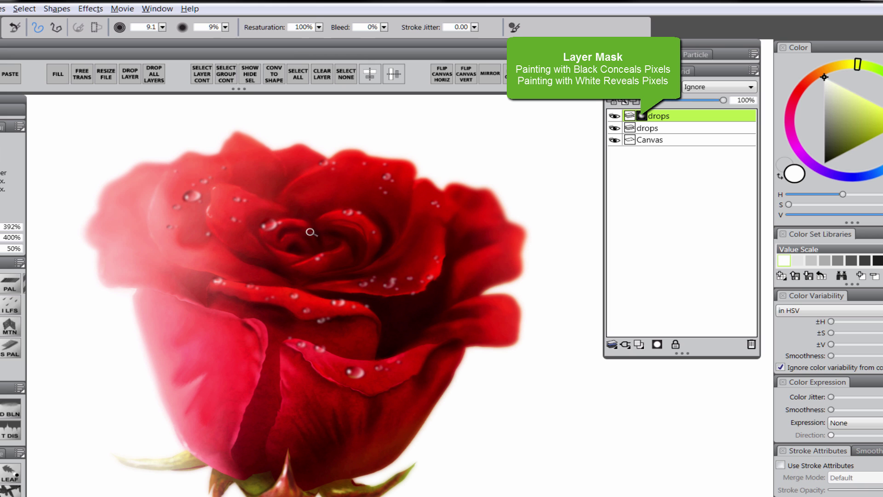
left_click_drag(311, 233, 422, 250)
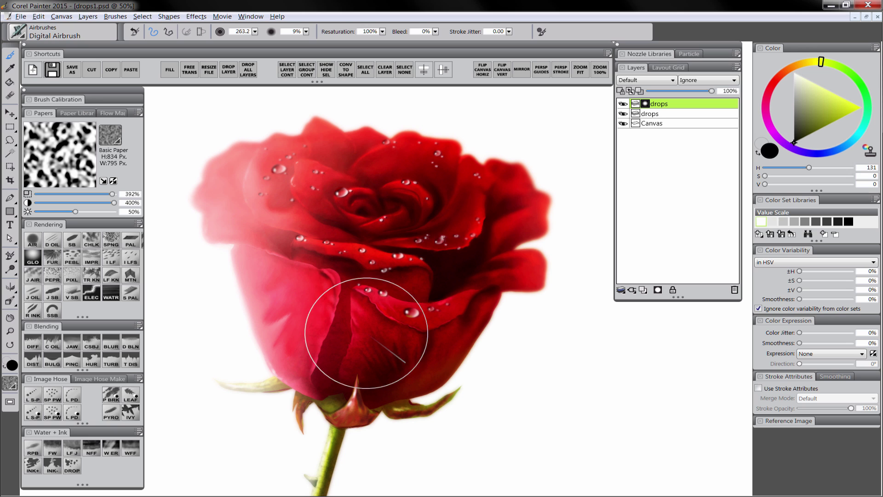
key("[")
key("[")
key("[")
key("[")
key("[")
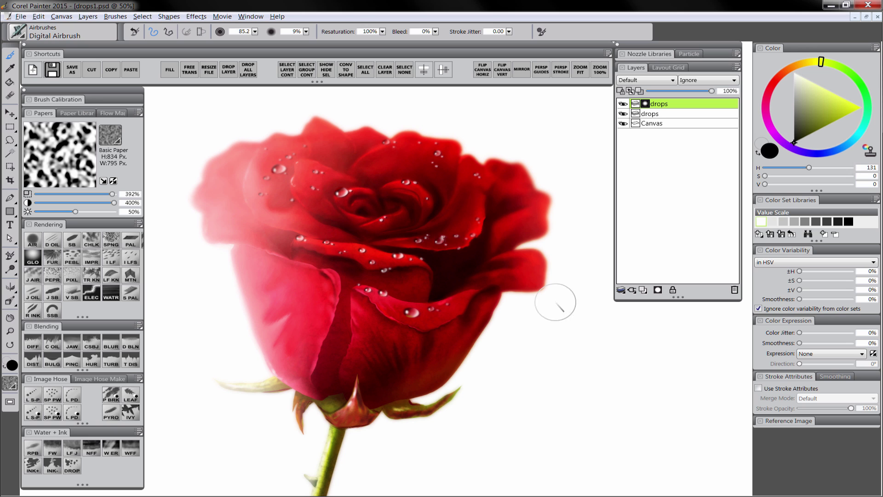
key("shift+x")
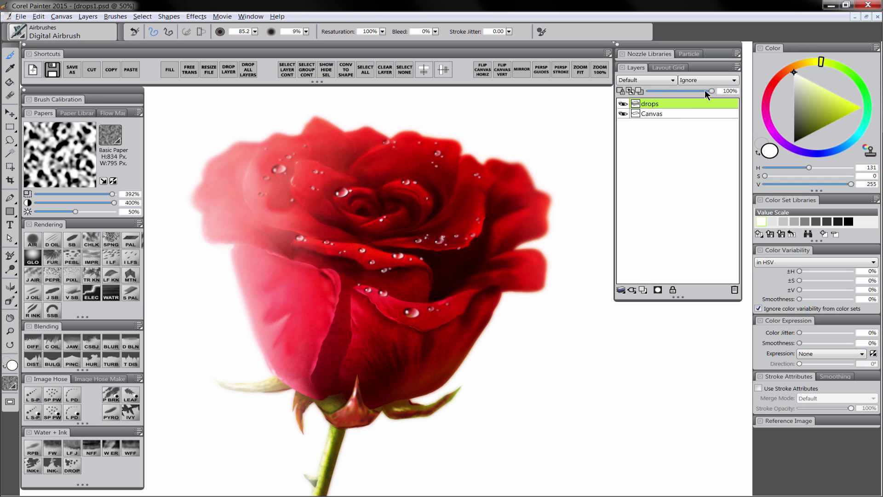
Slightly lower the opacity of the merged drops layer
left_click_drag(705, 91, 694, 90)
key("m")
left_click(536, 396, "alt")
left_click(536, 396)
left_click(518, 365)
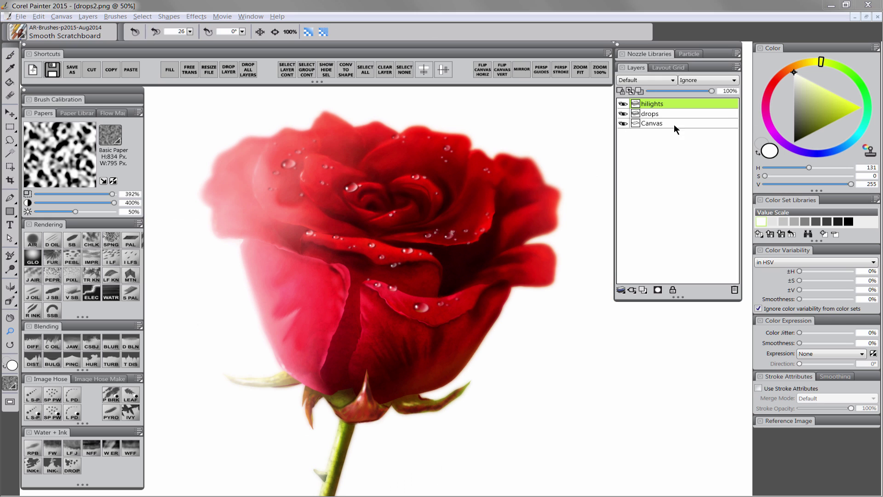
Merge the hilights and drops layers into a single drops layer and choose the Distorto brush for reshaping it
left_click(660, 115, "shift")
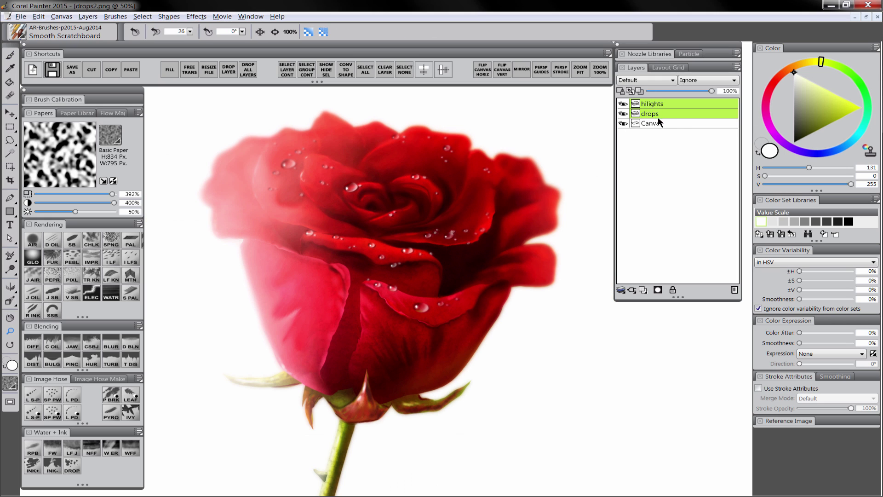
key("ctrl+e")
left_click(653, 103)
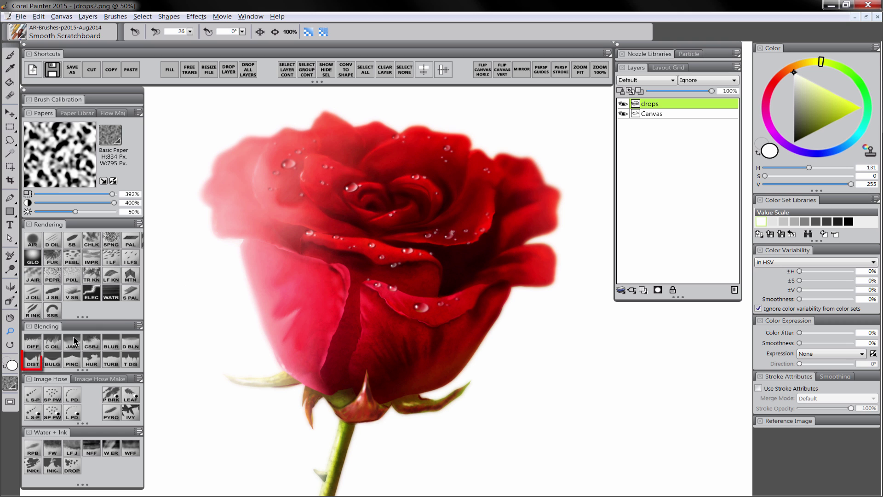
left_click(35, 363)
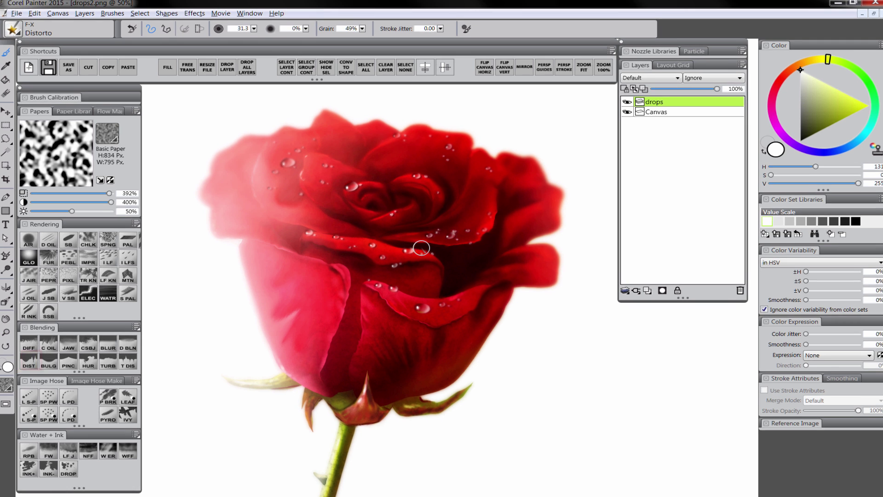